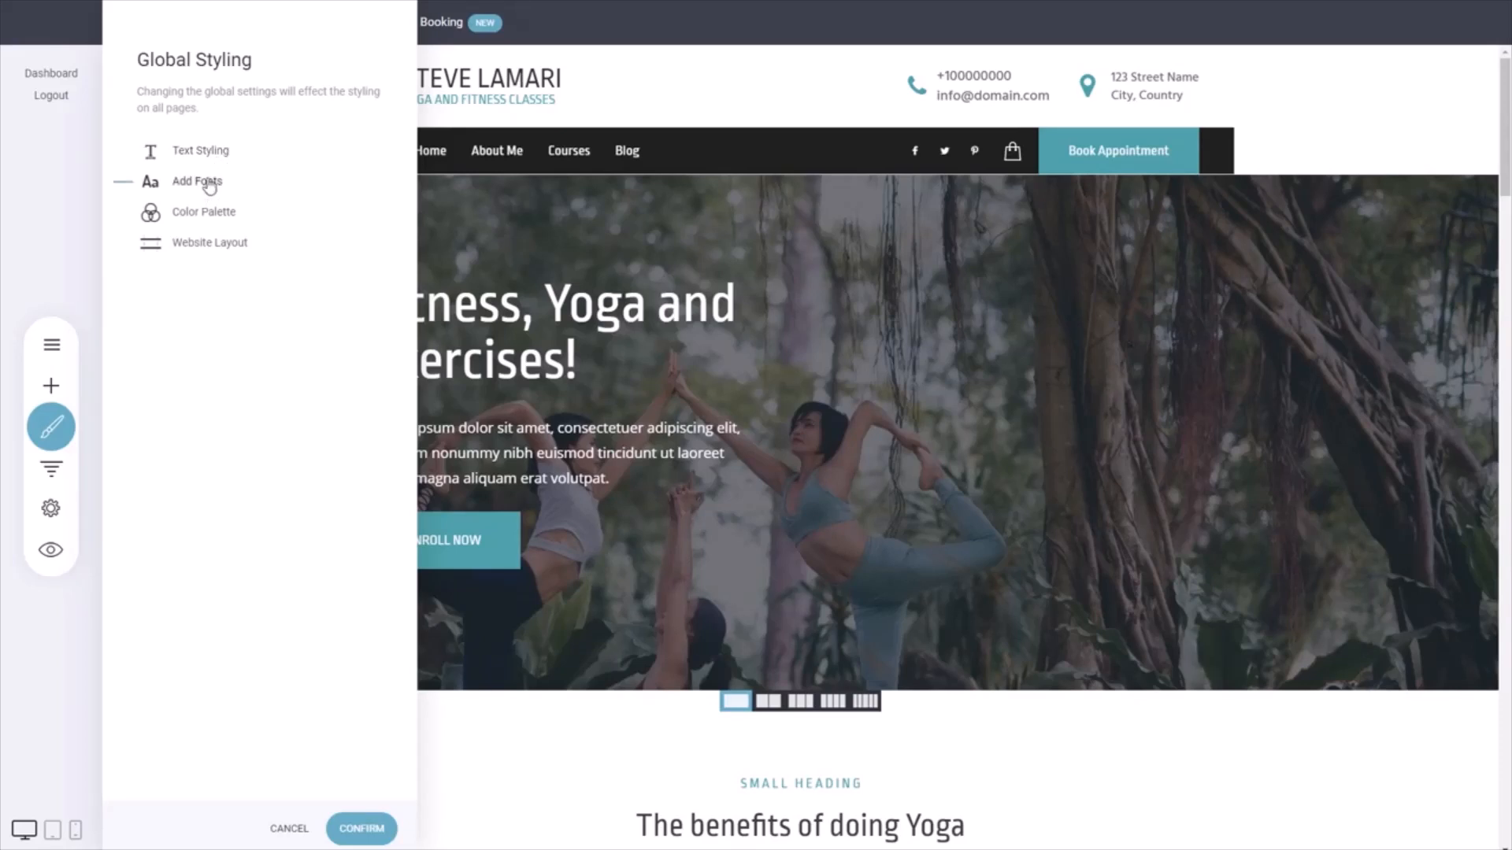
Add the Google font Oswald regular to the website's fonts
left_click(196, 182)
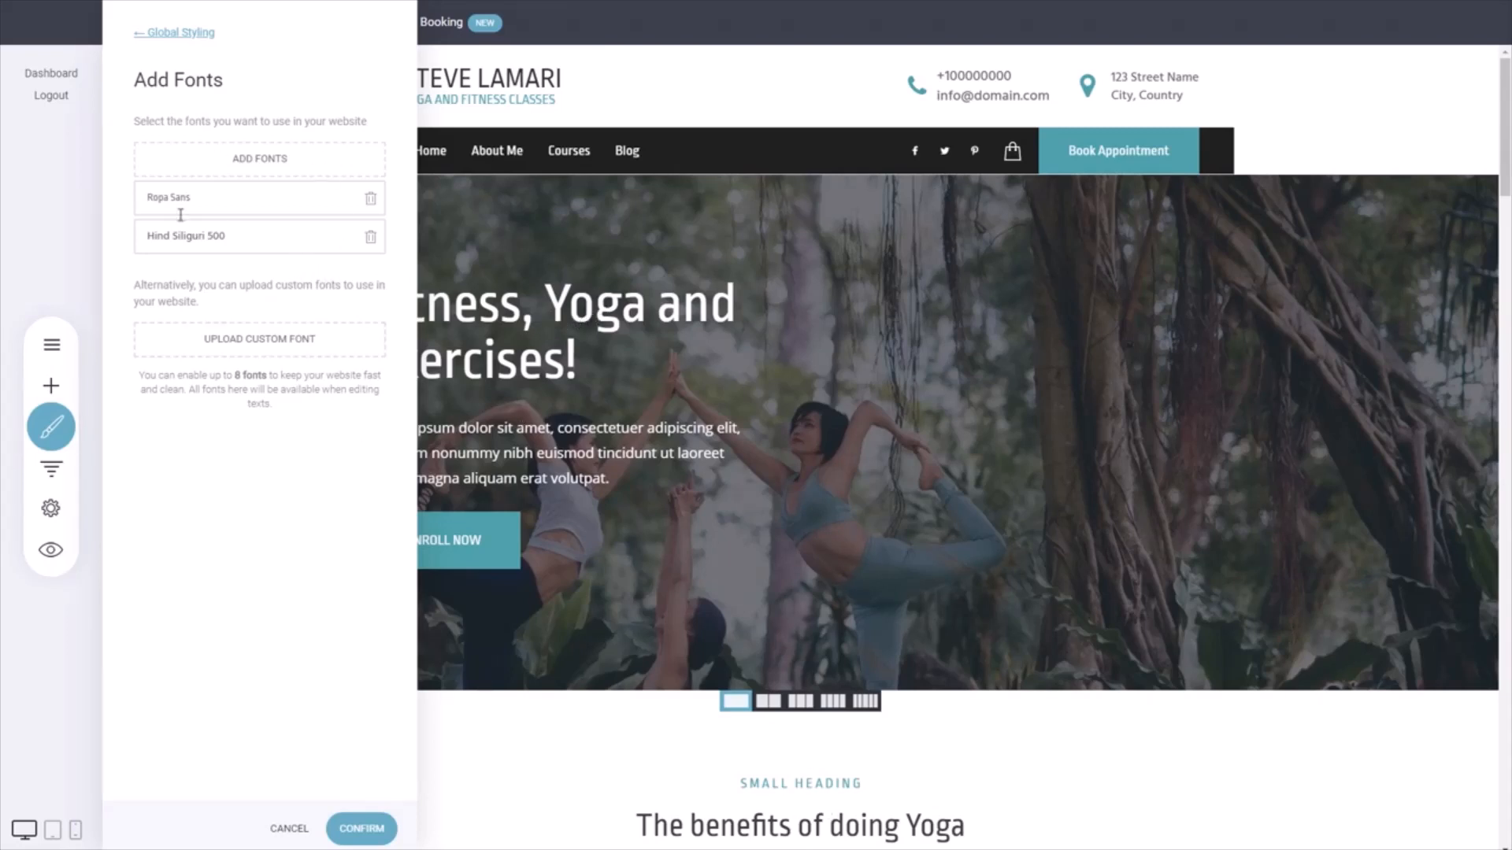
left_click(285, 170)
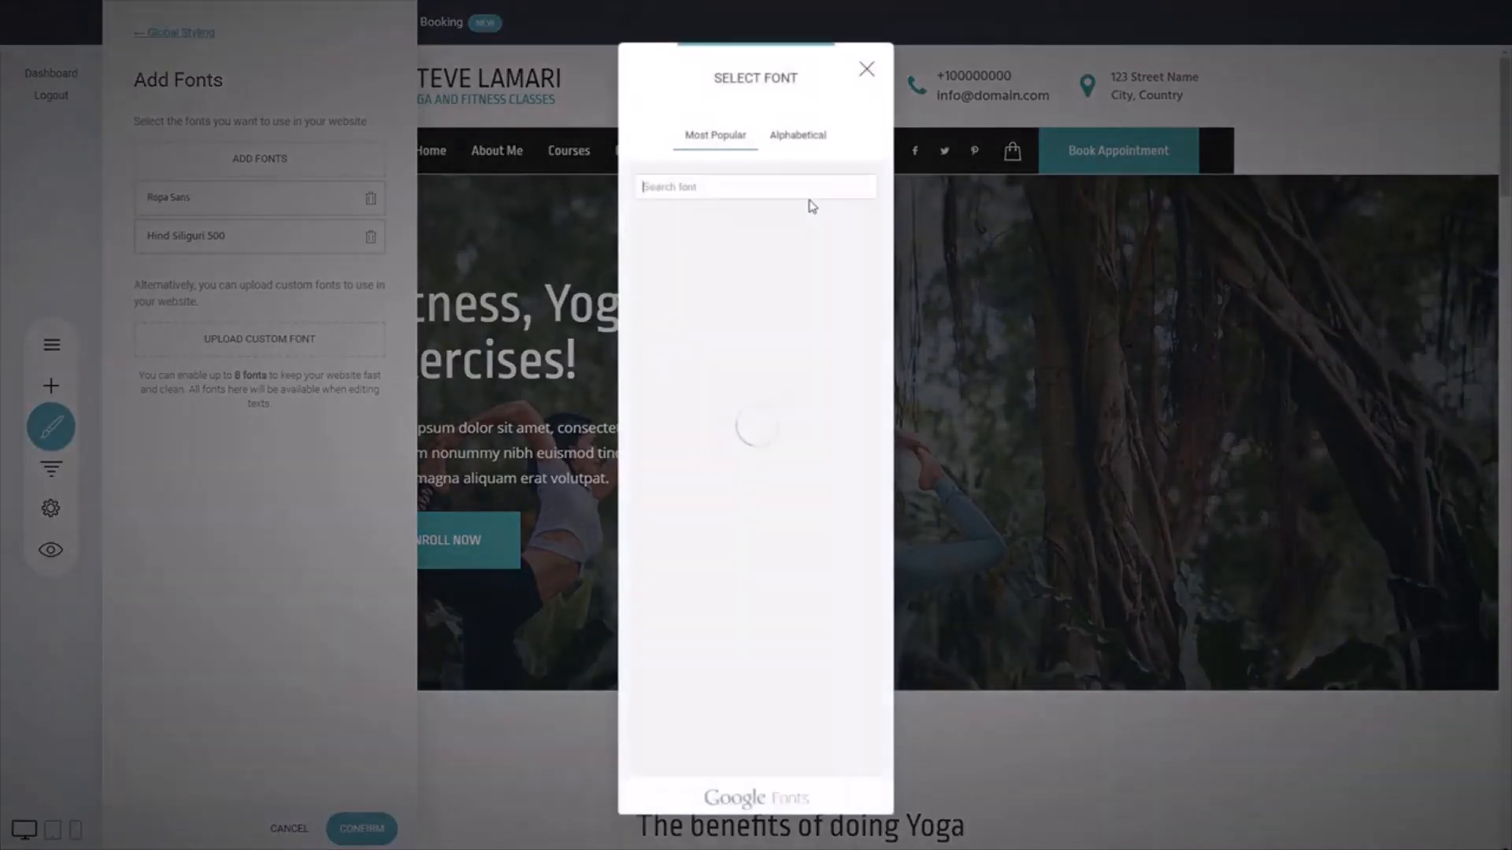
mouse_move(887, 229)
left_mouse_down()
mouse_move(888, 323)
mouse_move(892, 226)
left_mouse_up()
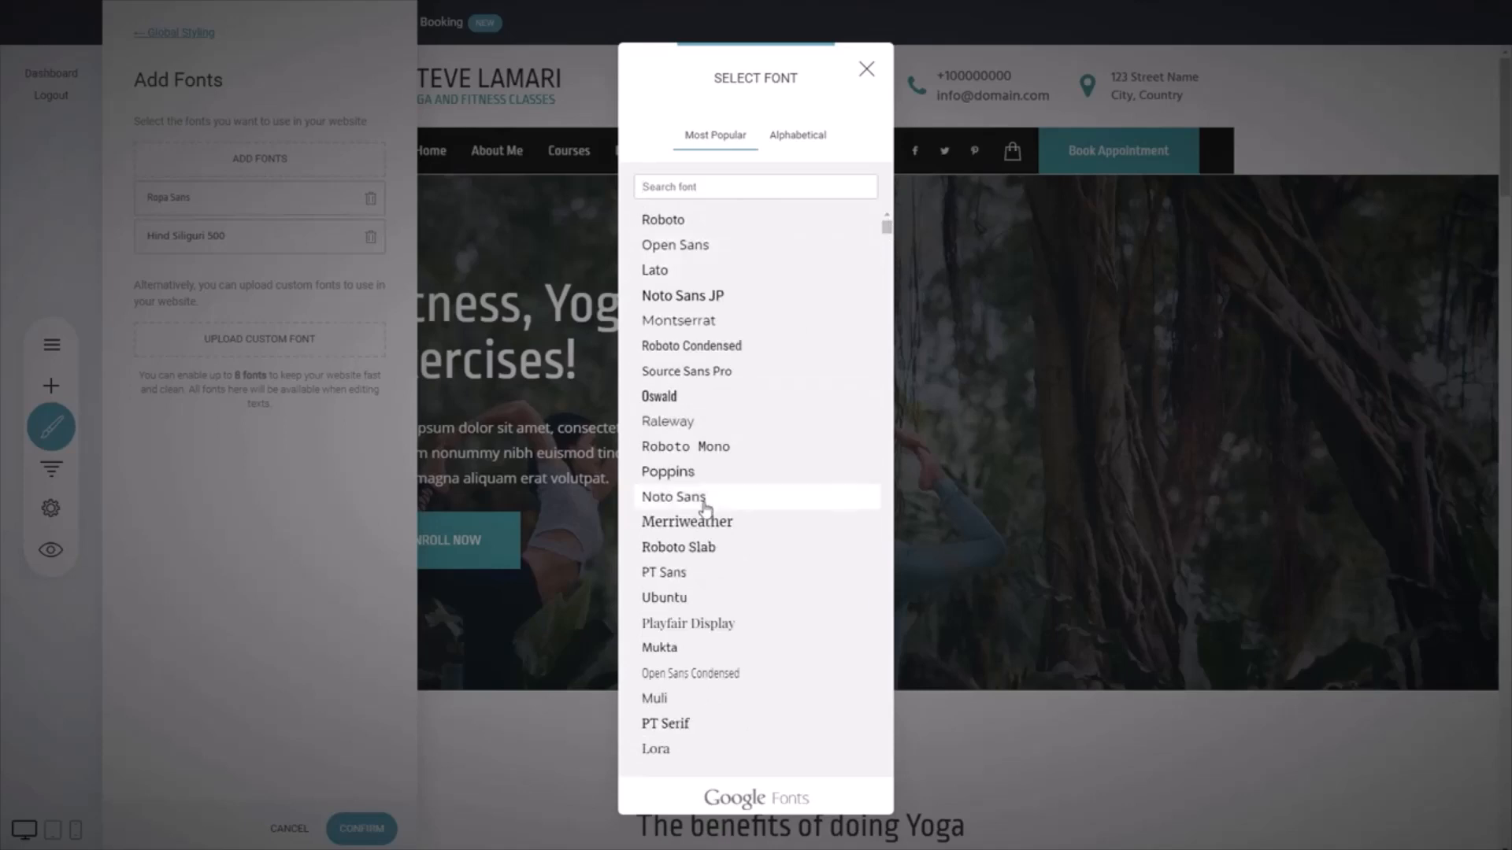
left_click(715, 399)
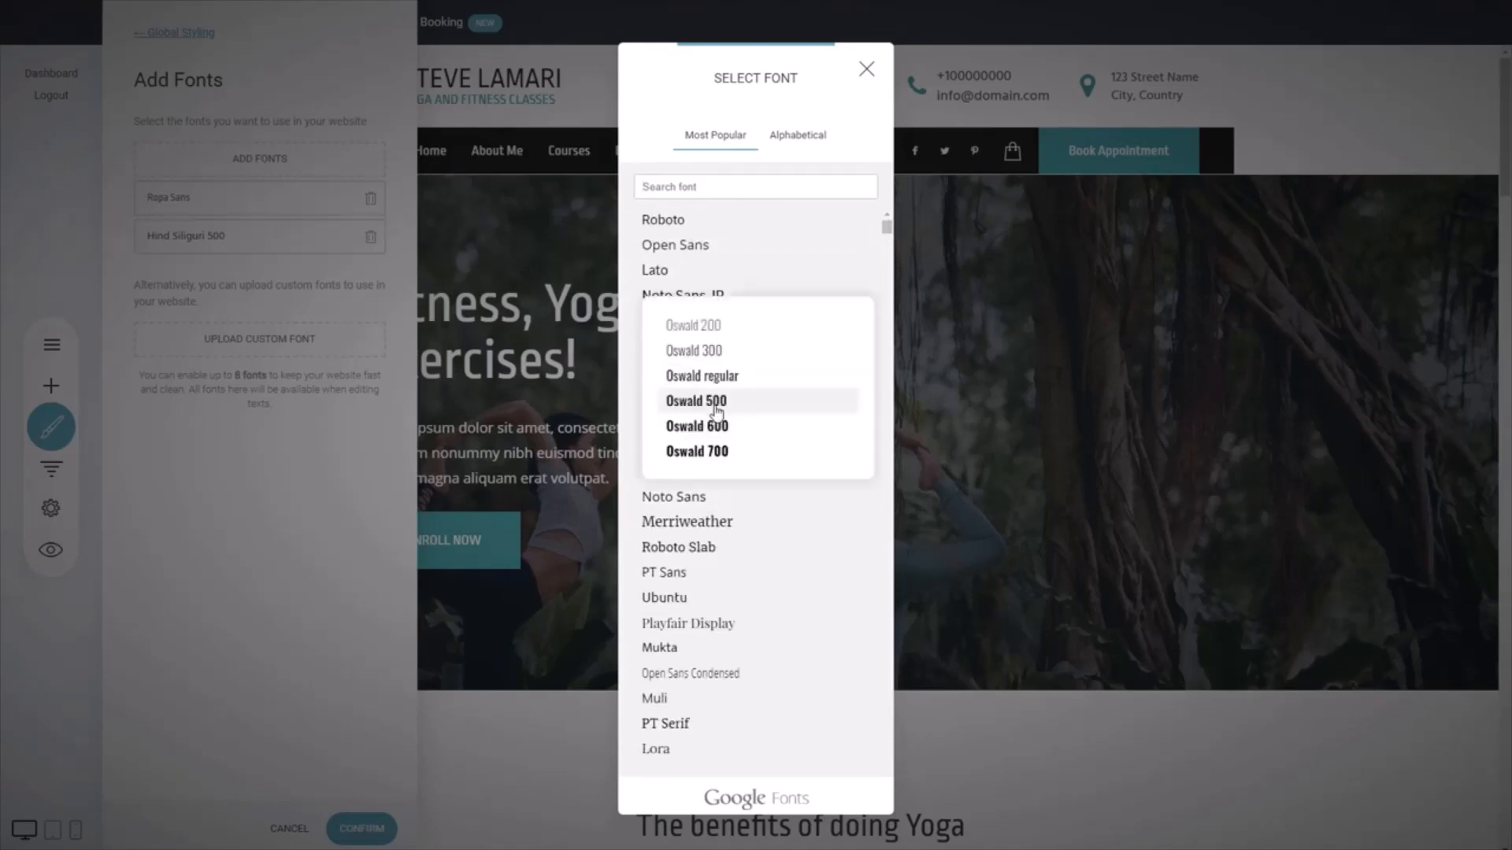
left_click(716, 376)
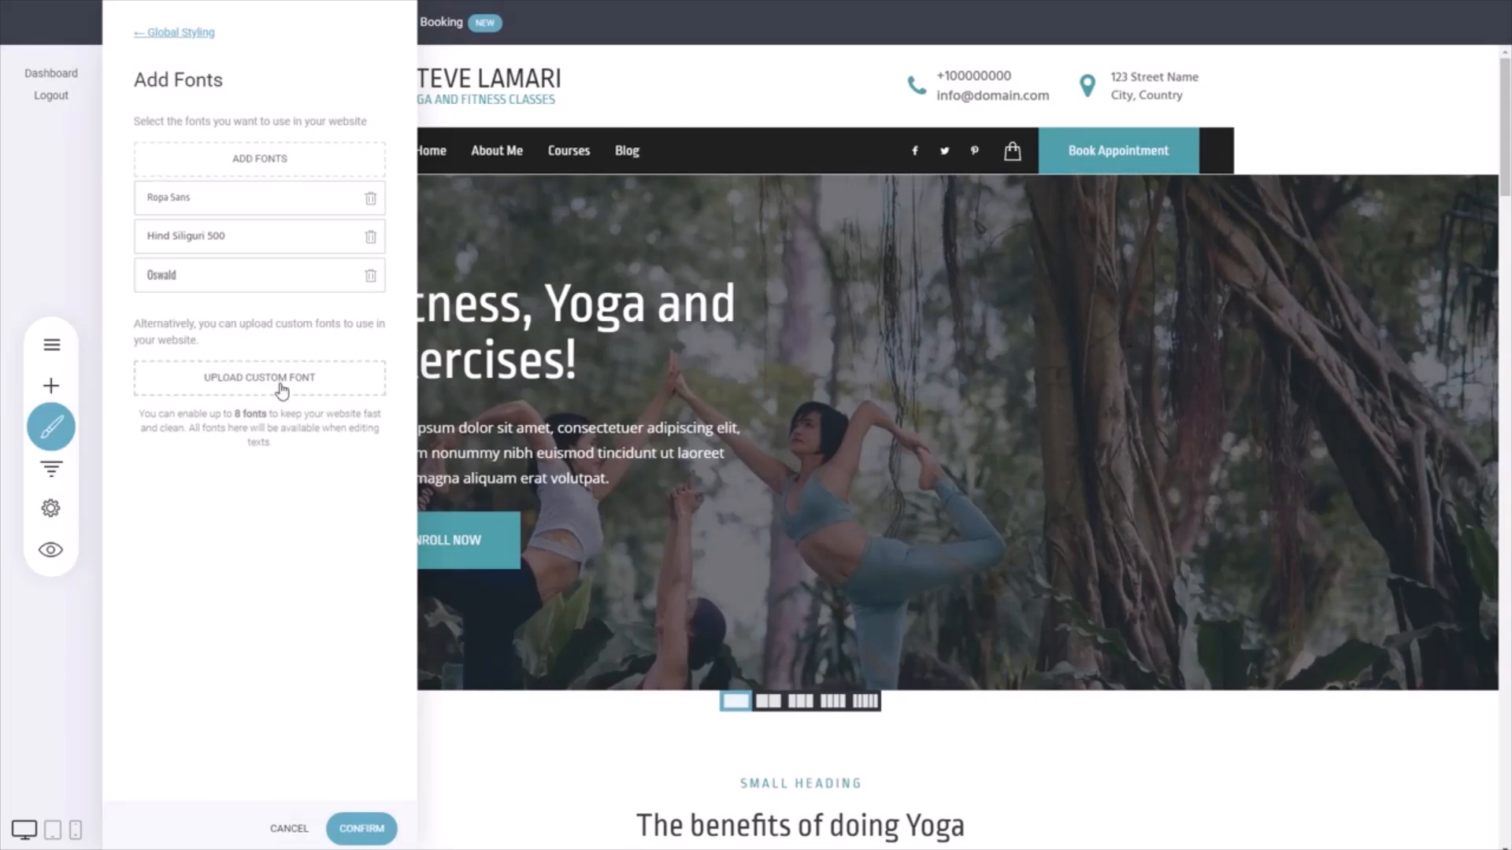
View the custom font upload form, cancel it and confirm the website's font selection
left_click(251, 385)
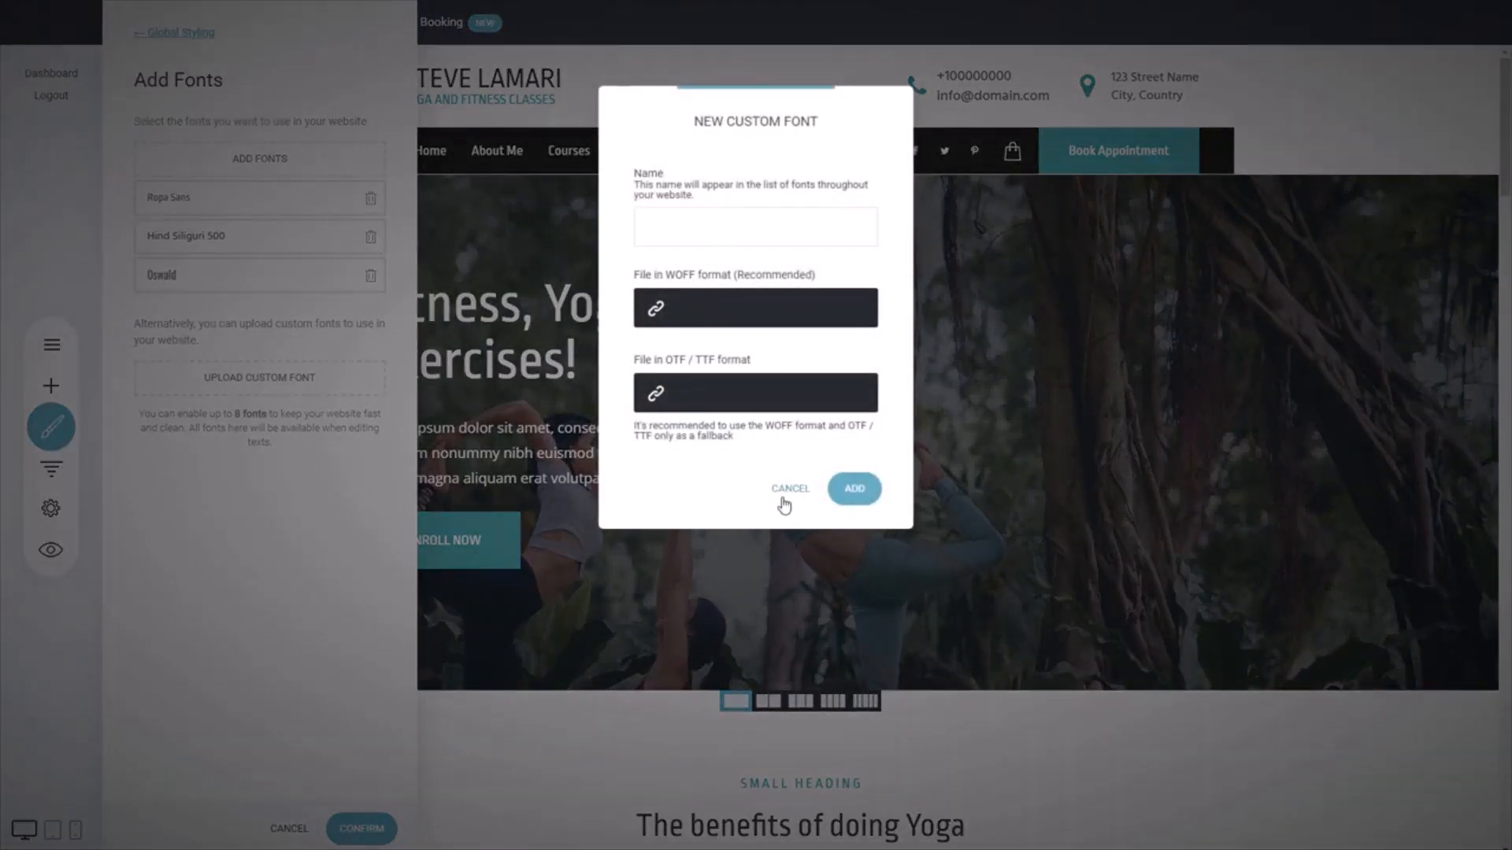
left_click(784, 505)
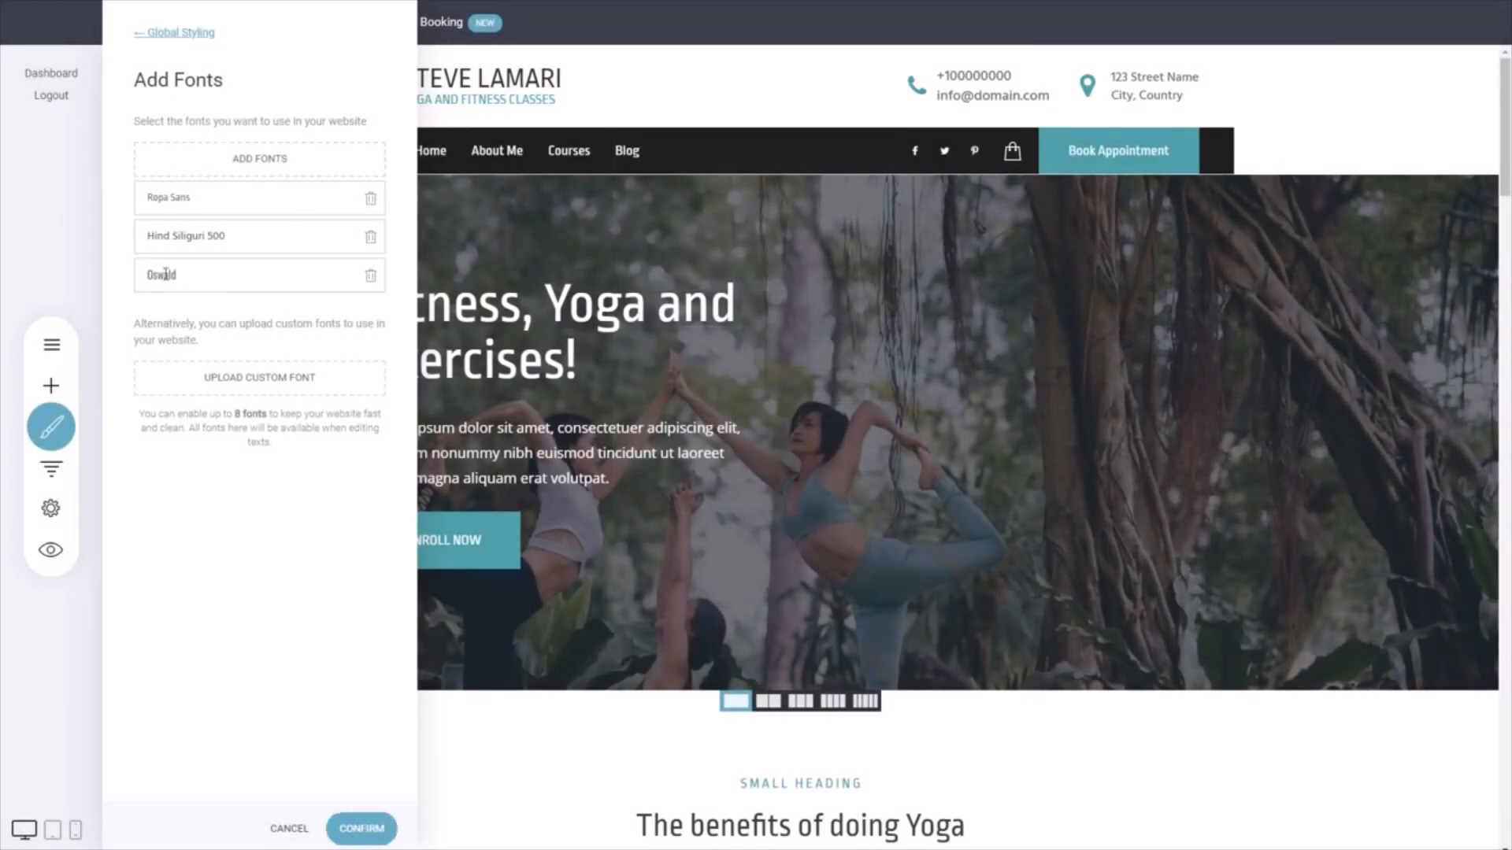
left_click(361, 828)
Try the Oswald font on the hero heading "Fitness, Yoga and Exercises!"
double_click(494, 307)
left_click(485, 253)
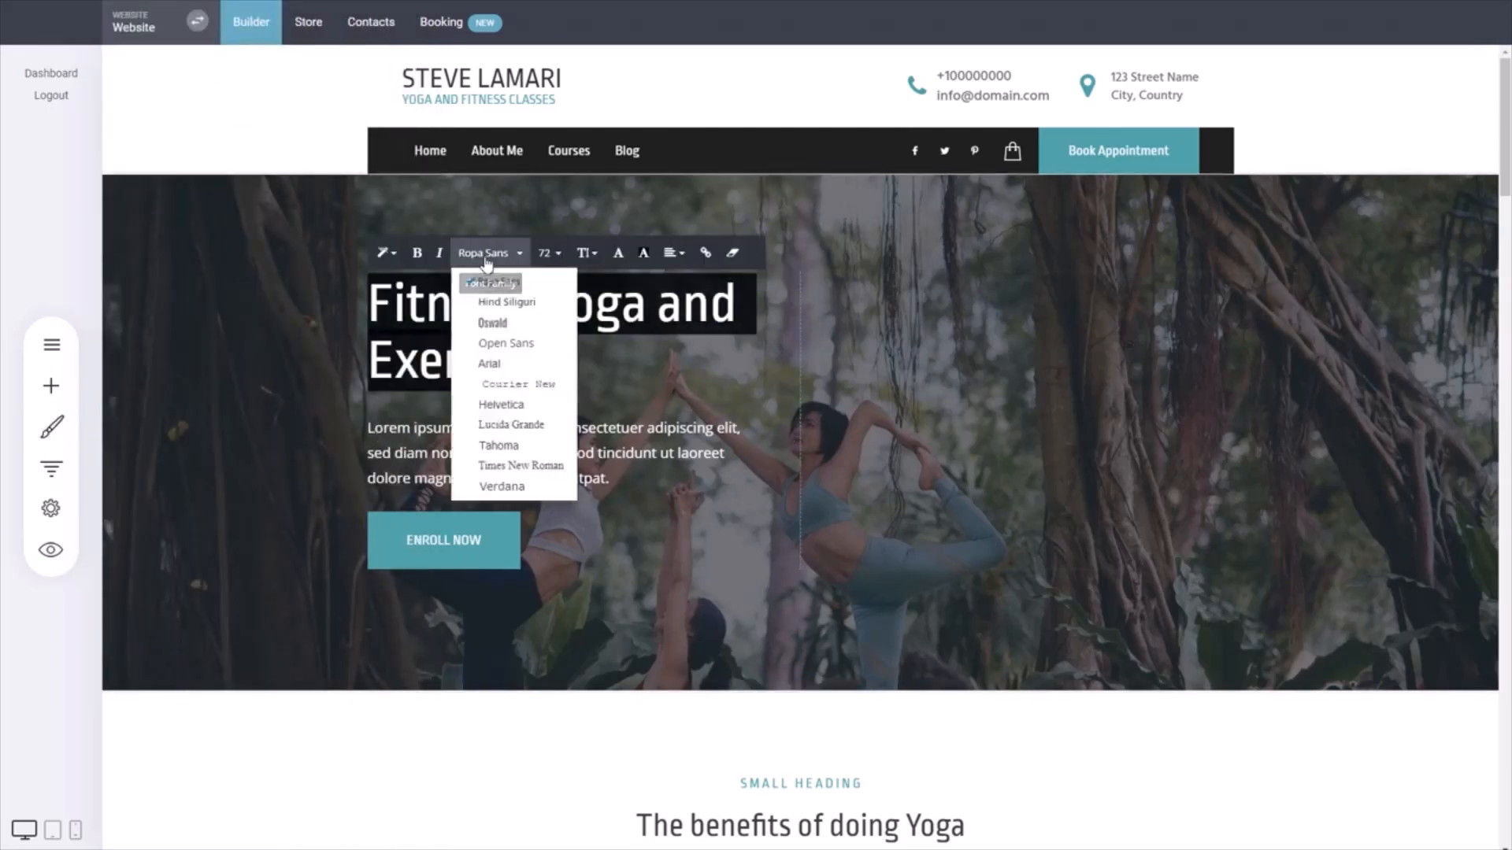
left_click(502, 323)
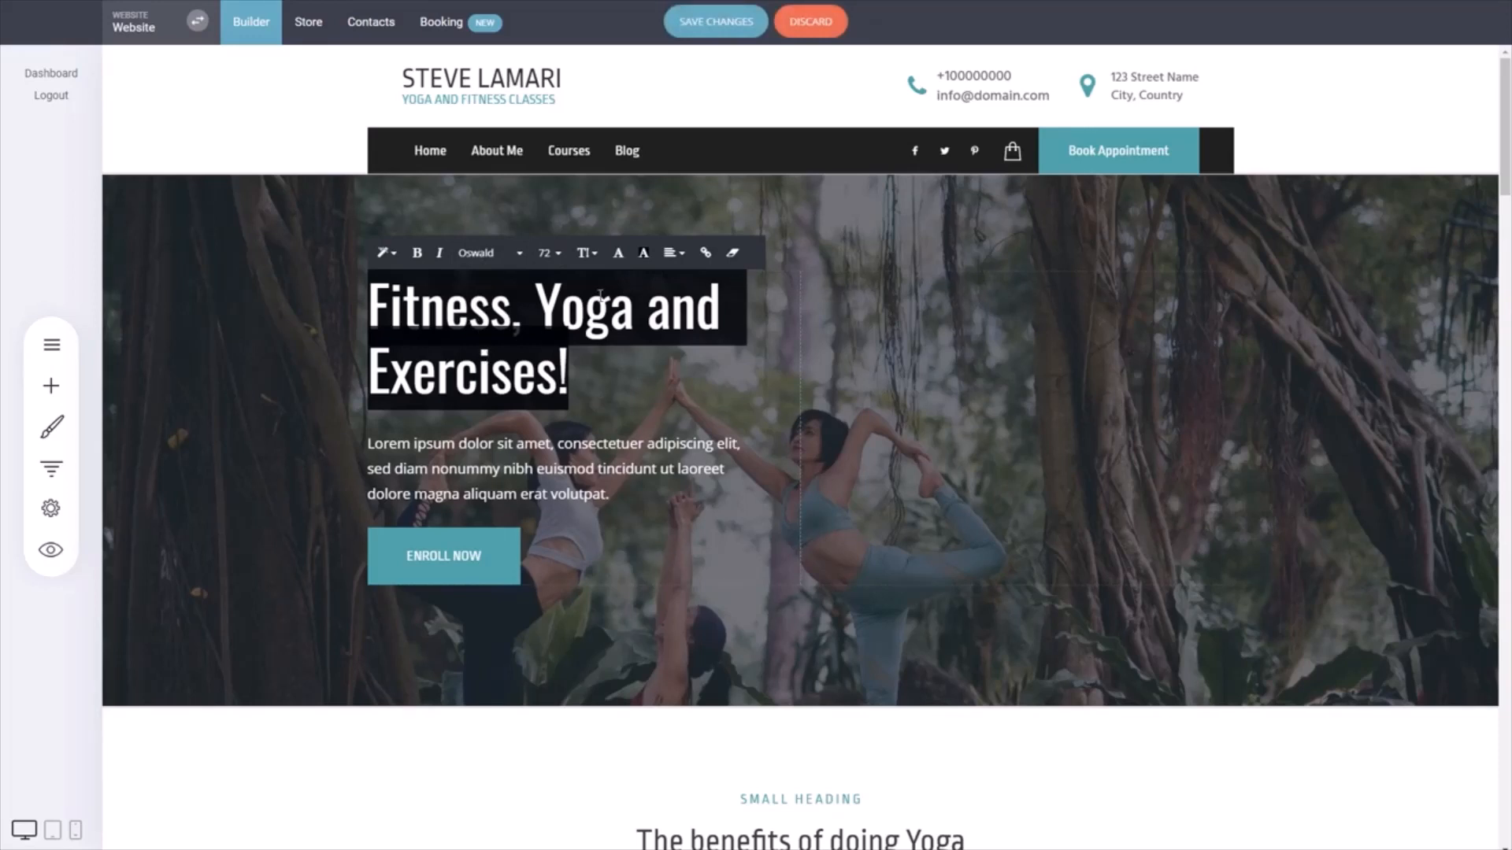
Clear the hero heading's formatting and set its text color to white
left_click(732, 253)
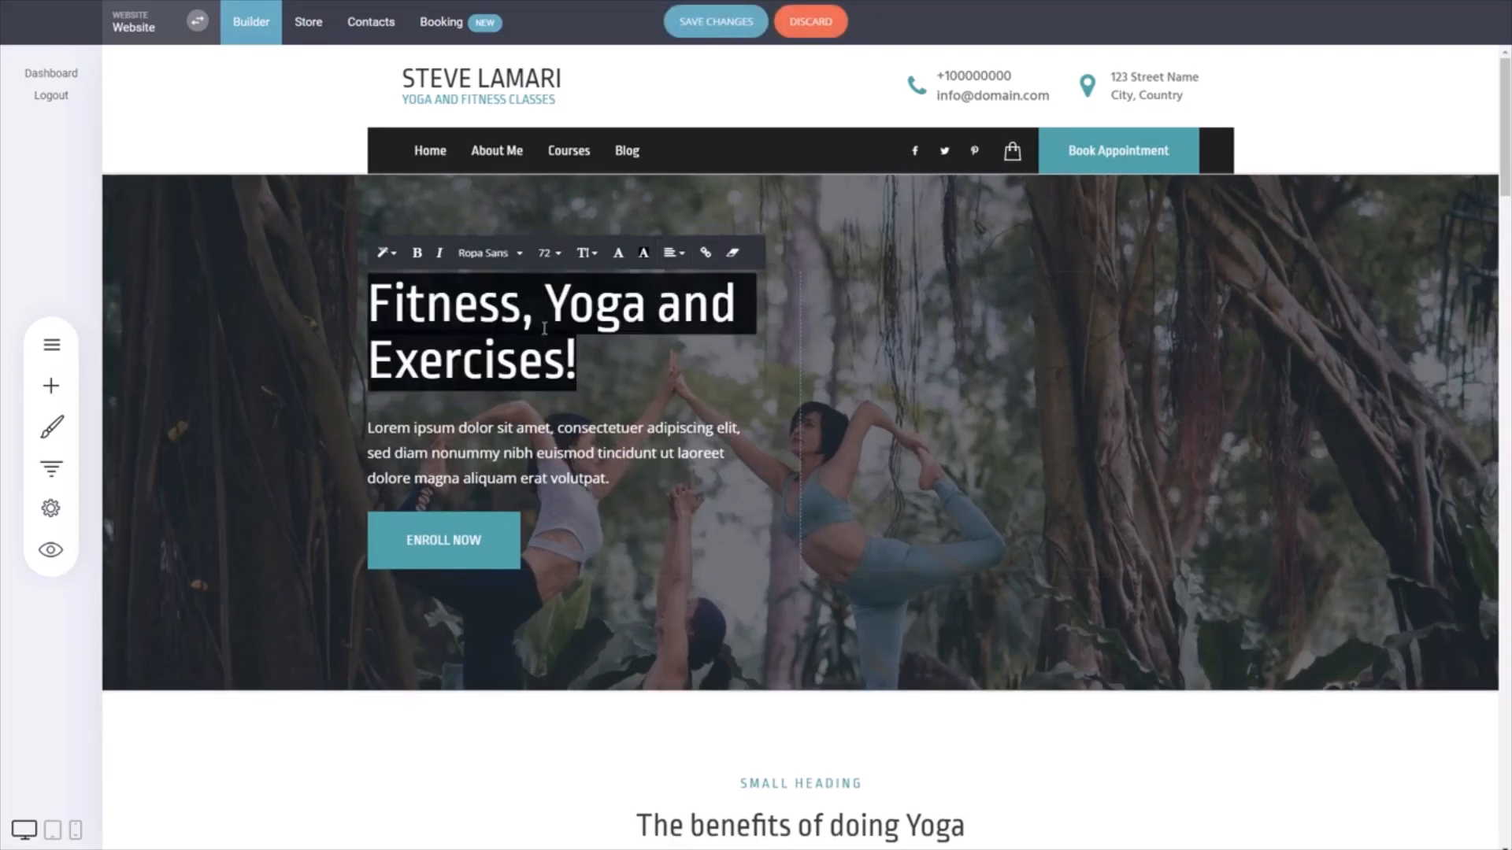
left_click(618, 252)
left_click(854, 516)
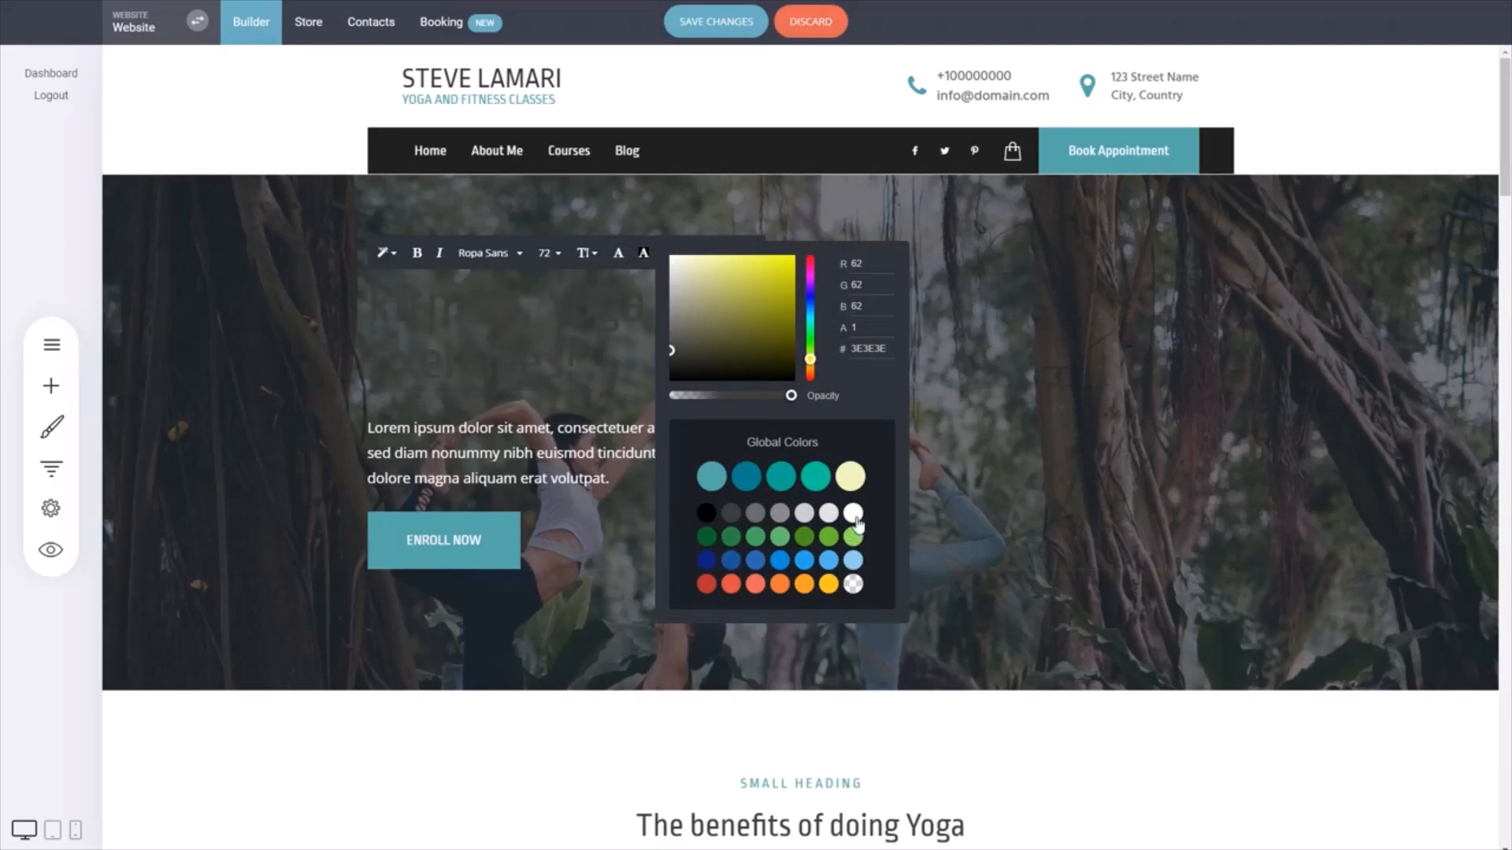
left_click(1198, 416)
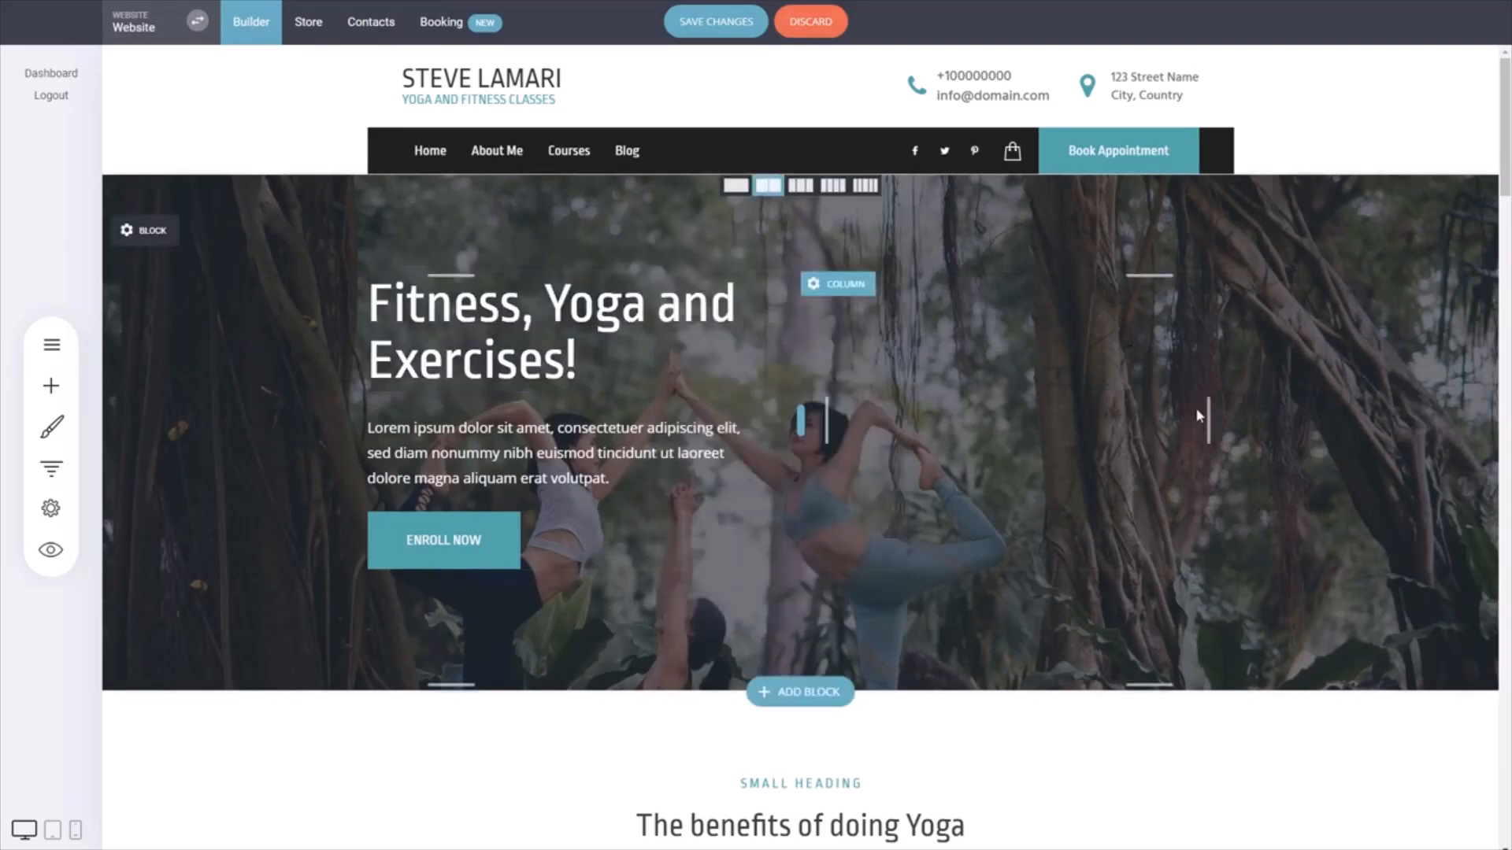
Set the Heading 1 font to Oswald in the global text styling
left_click(67, 432)
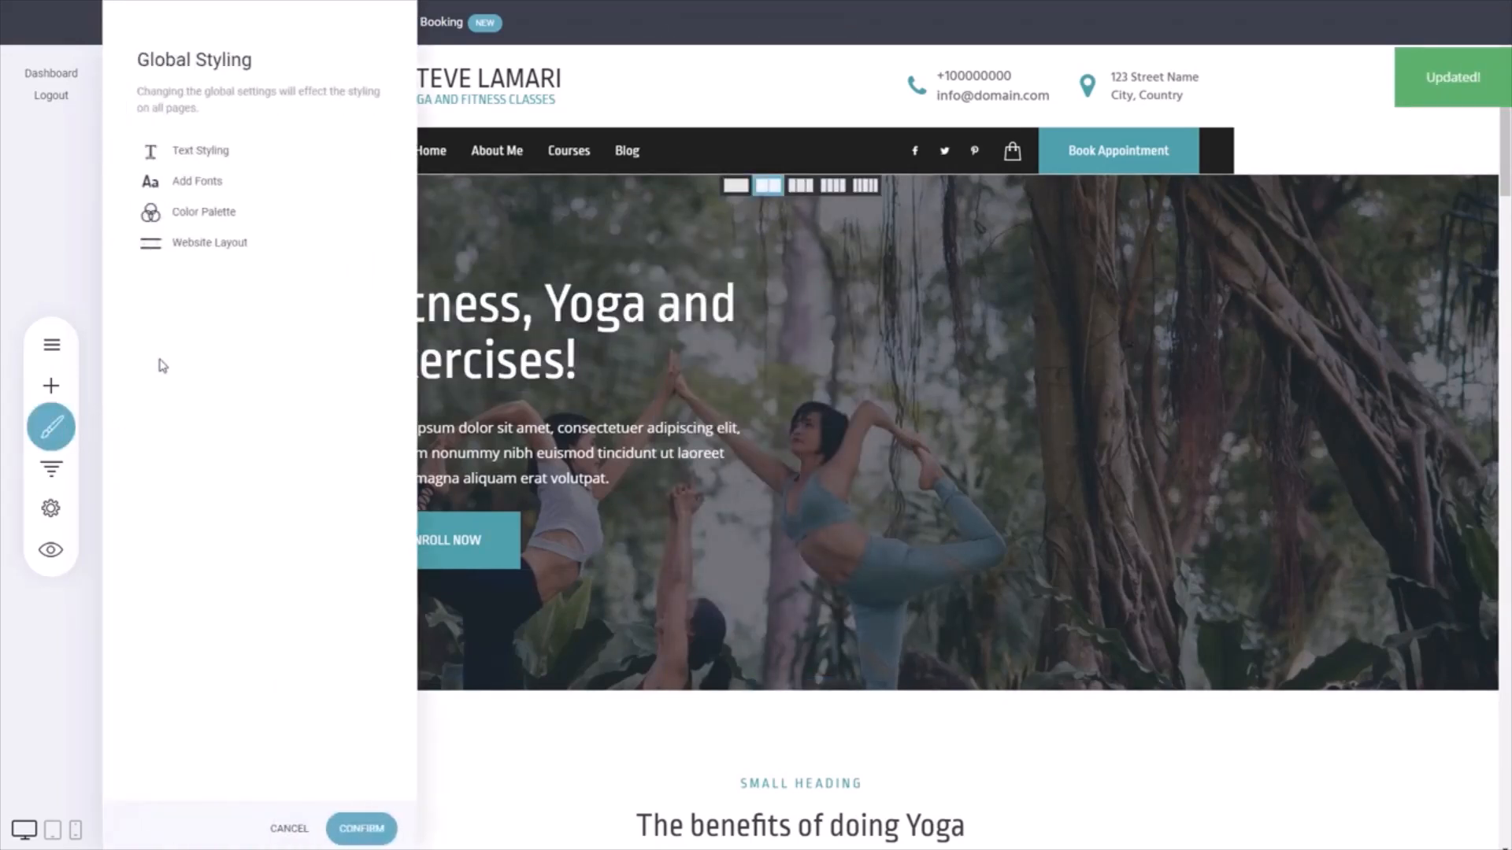
left_click(212, 152)
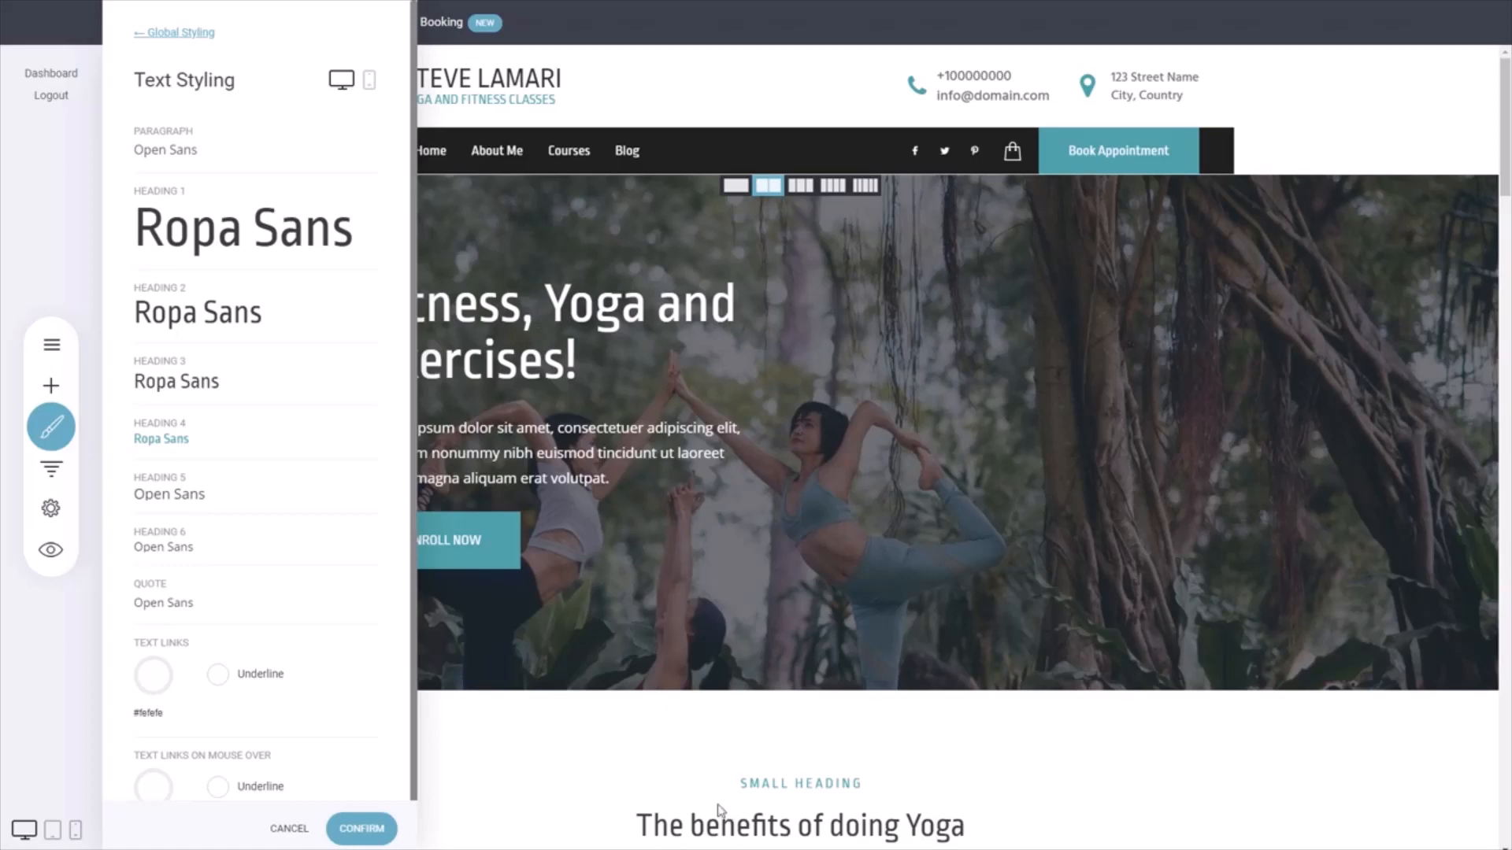
left_click(230, 239)
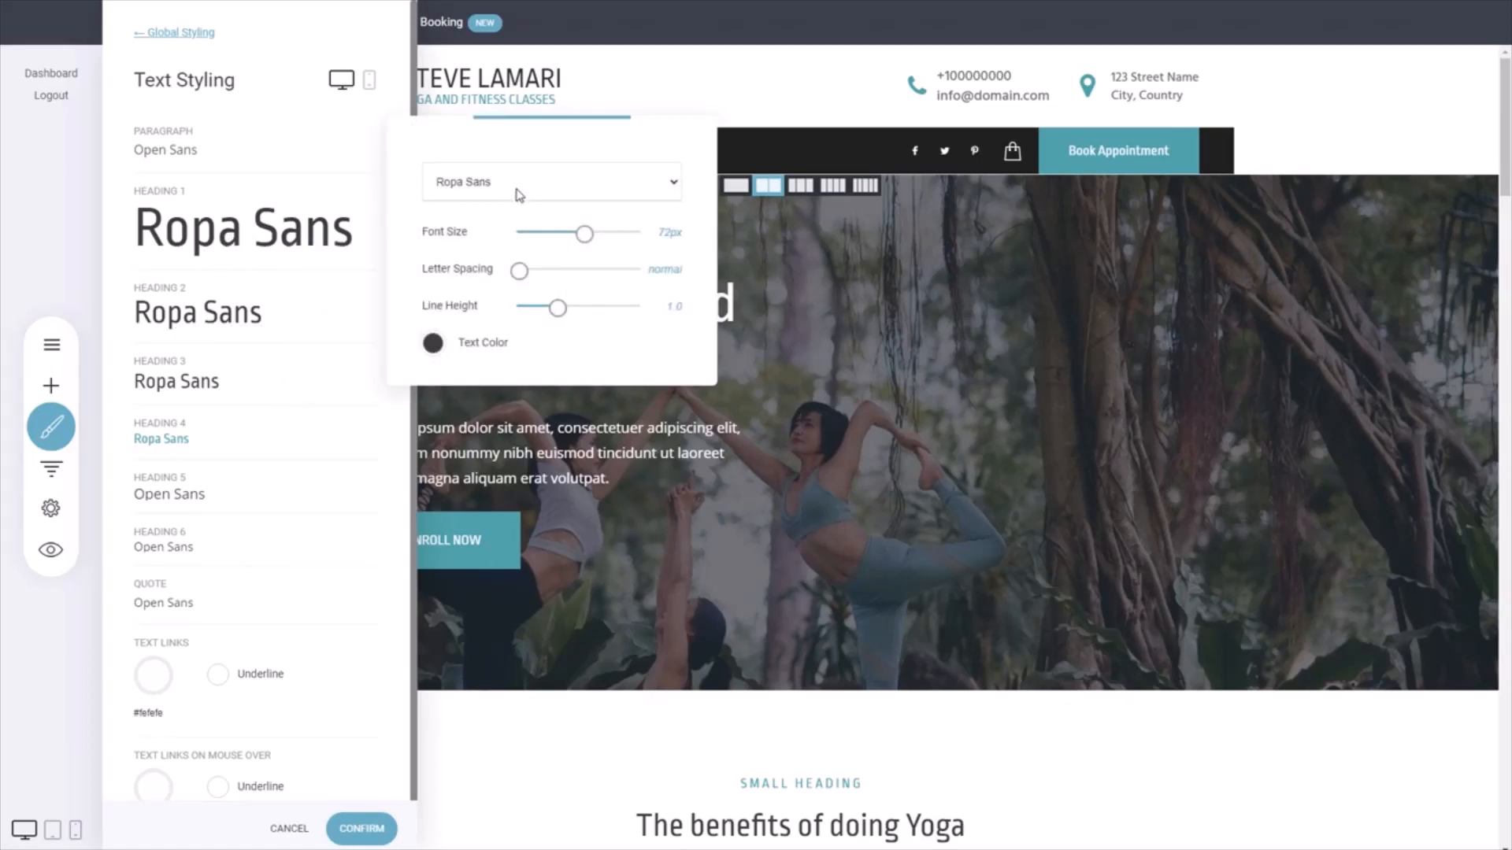
left_click(474, 240)
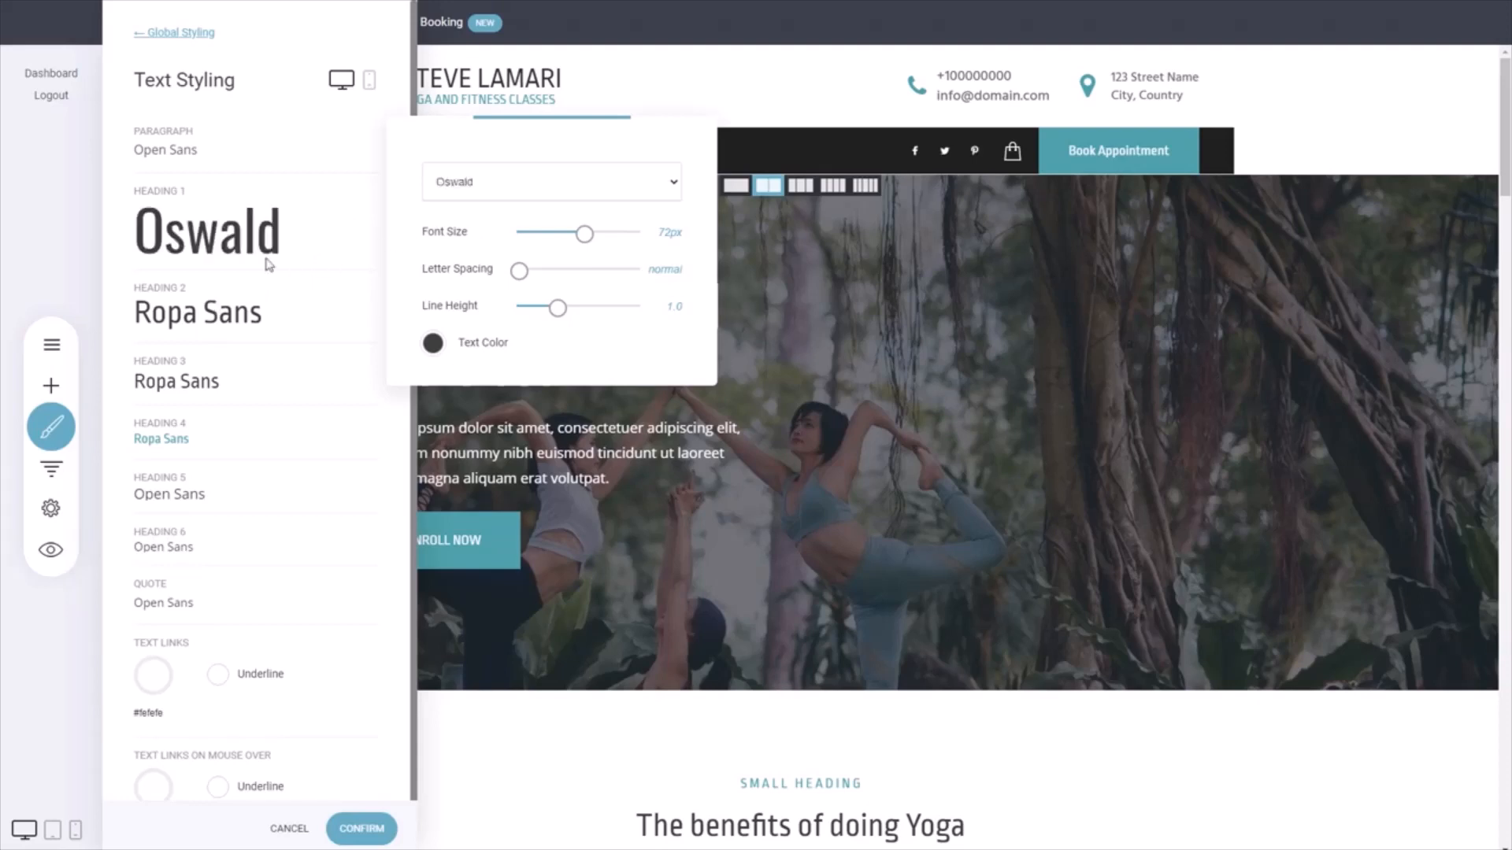
Set the global fonts of Heading 2, Heading 3 and Heading 4 to Oswald
left_click(198, 311)
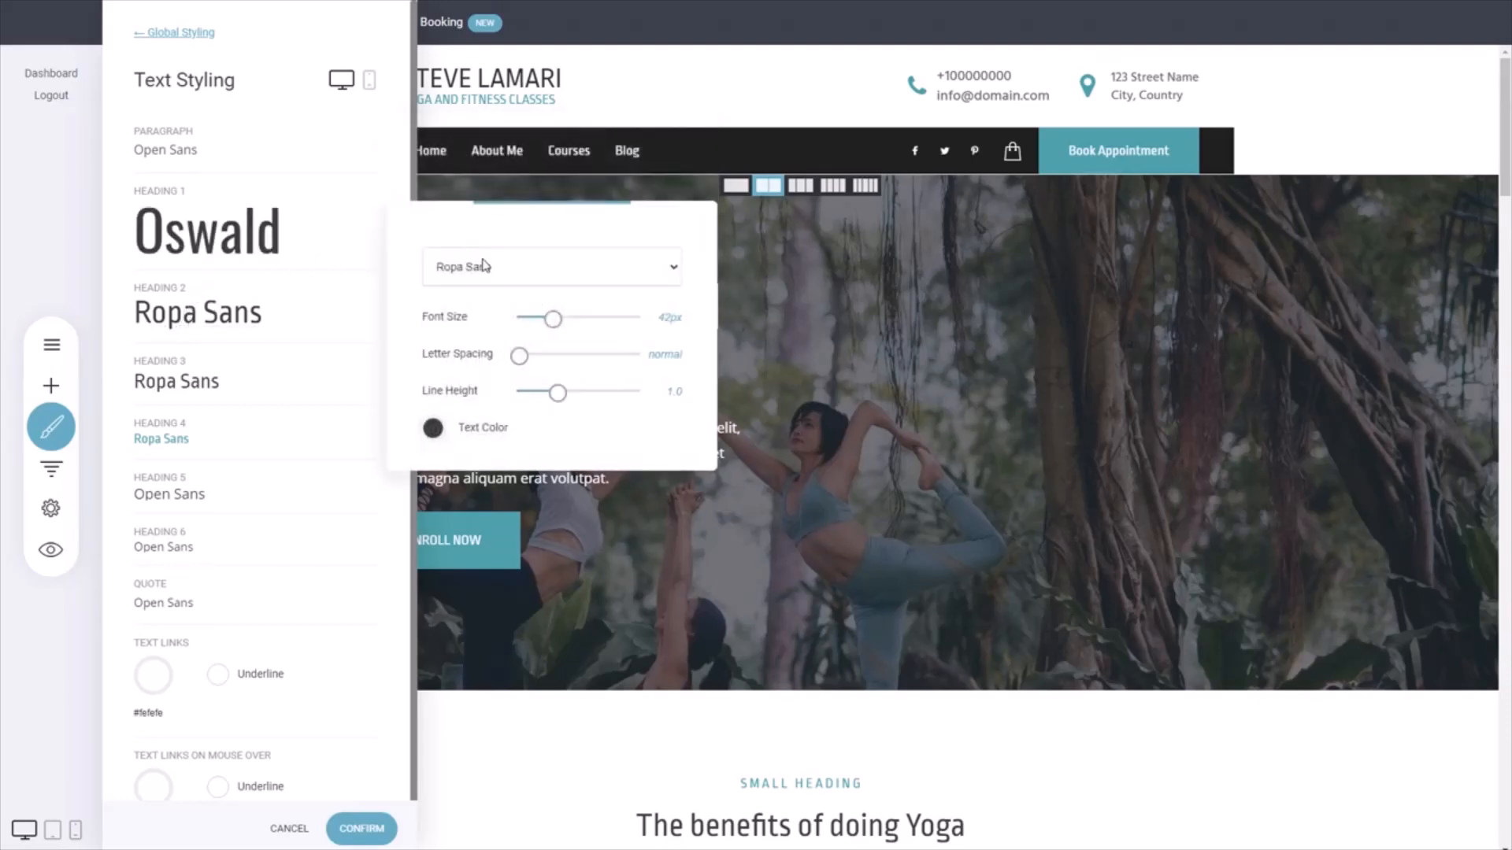
left_click(459, 323)
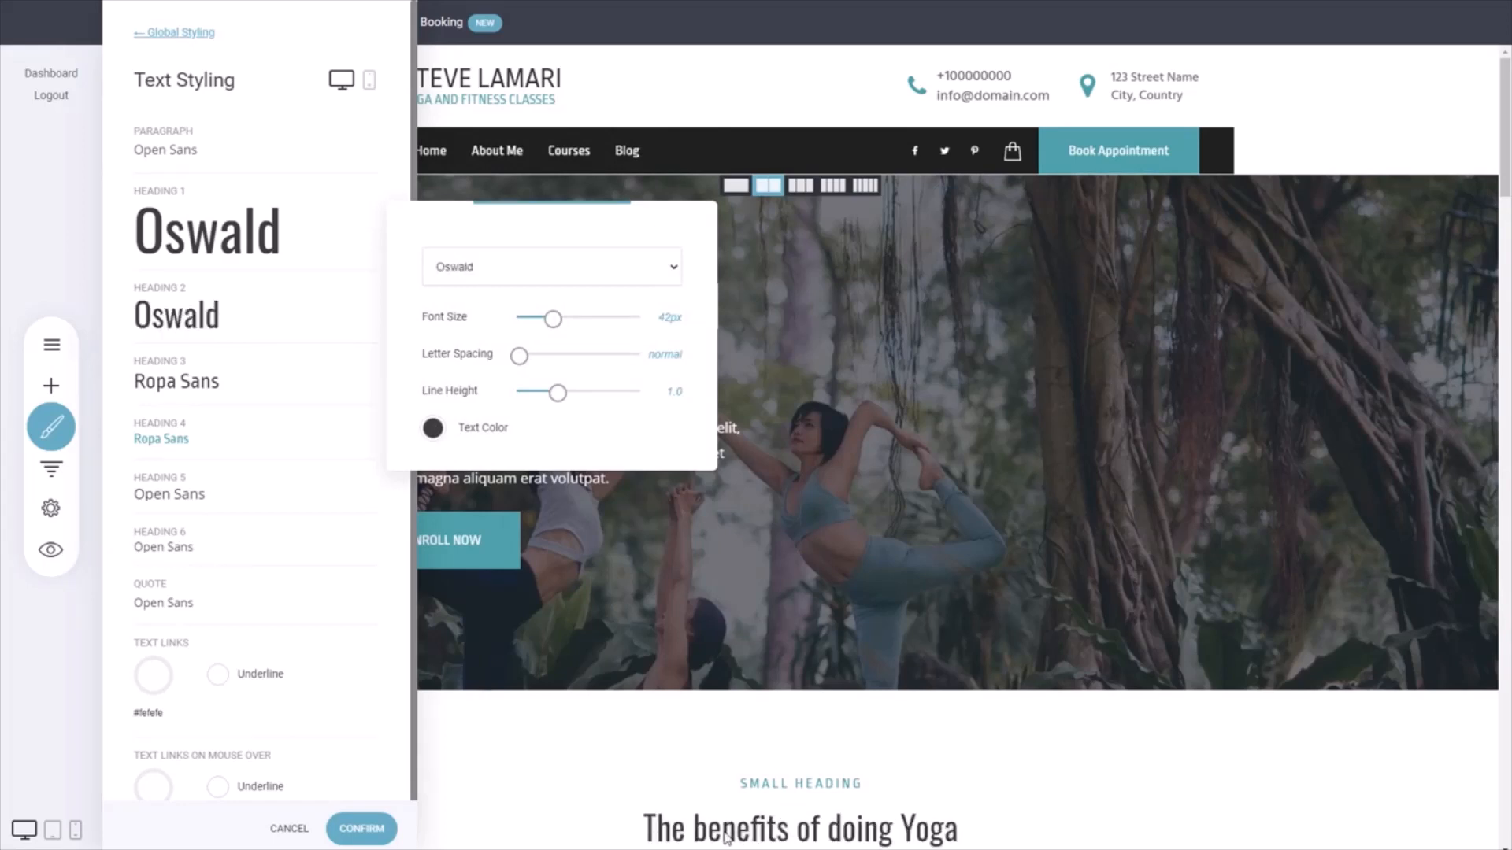
left_click(255, 375)
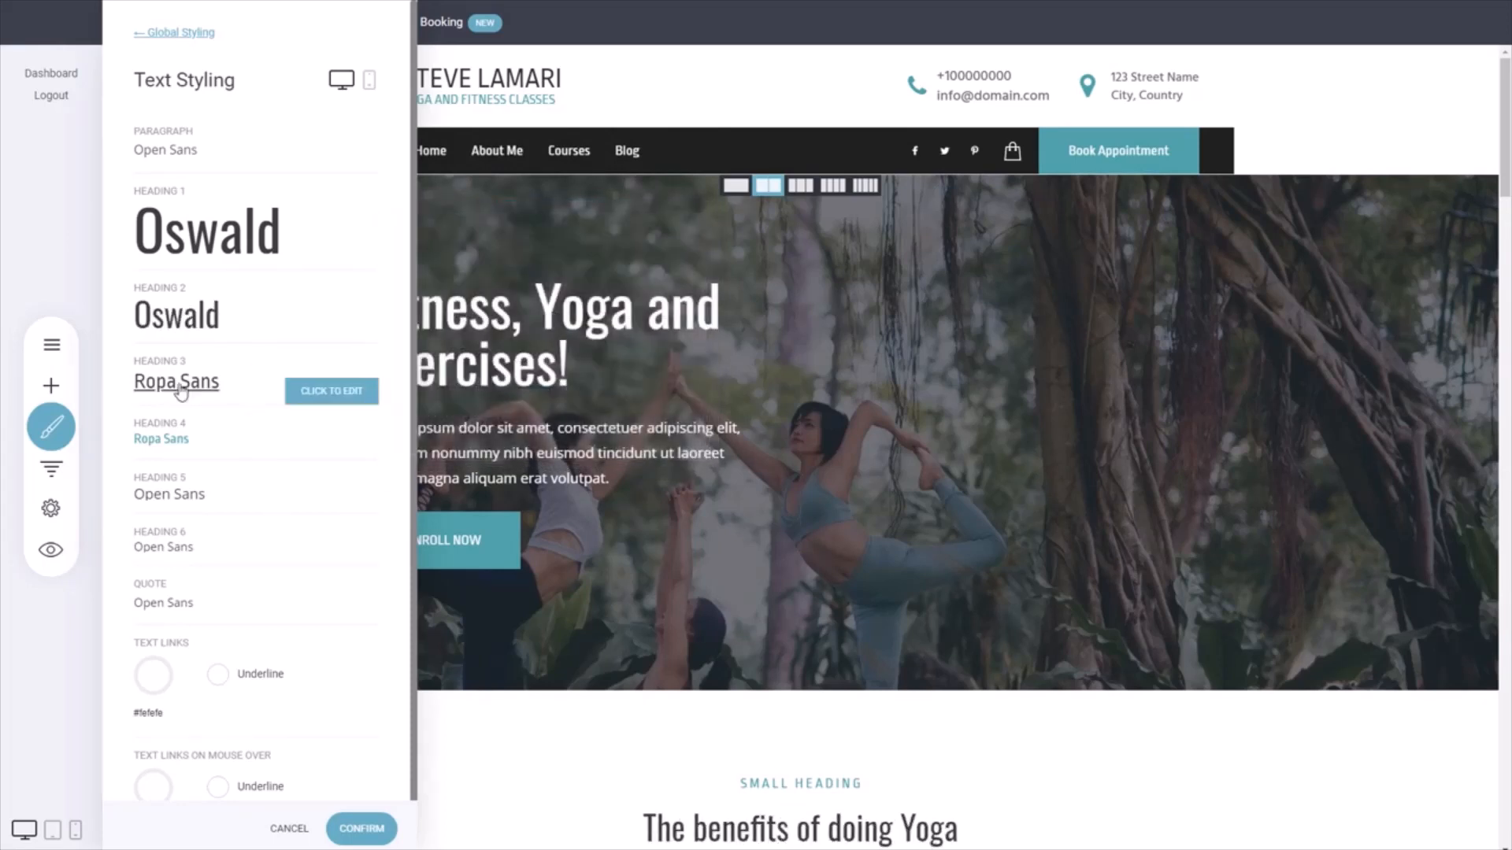
left_click(468, 385)
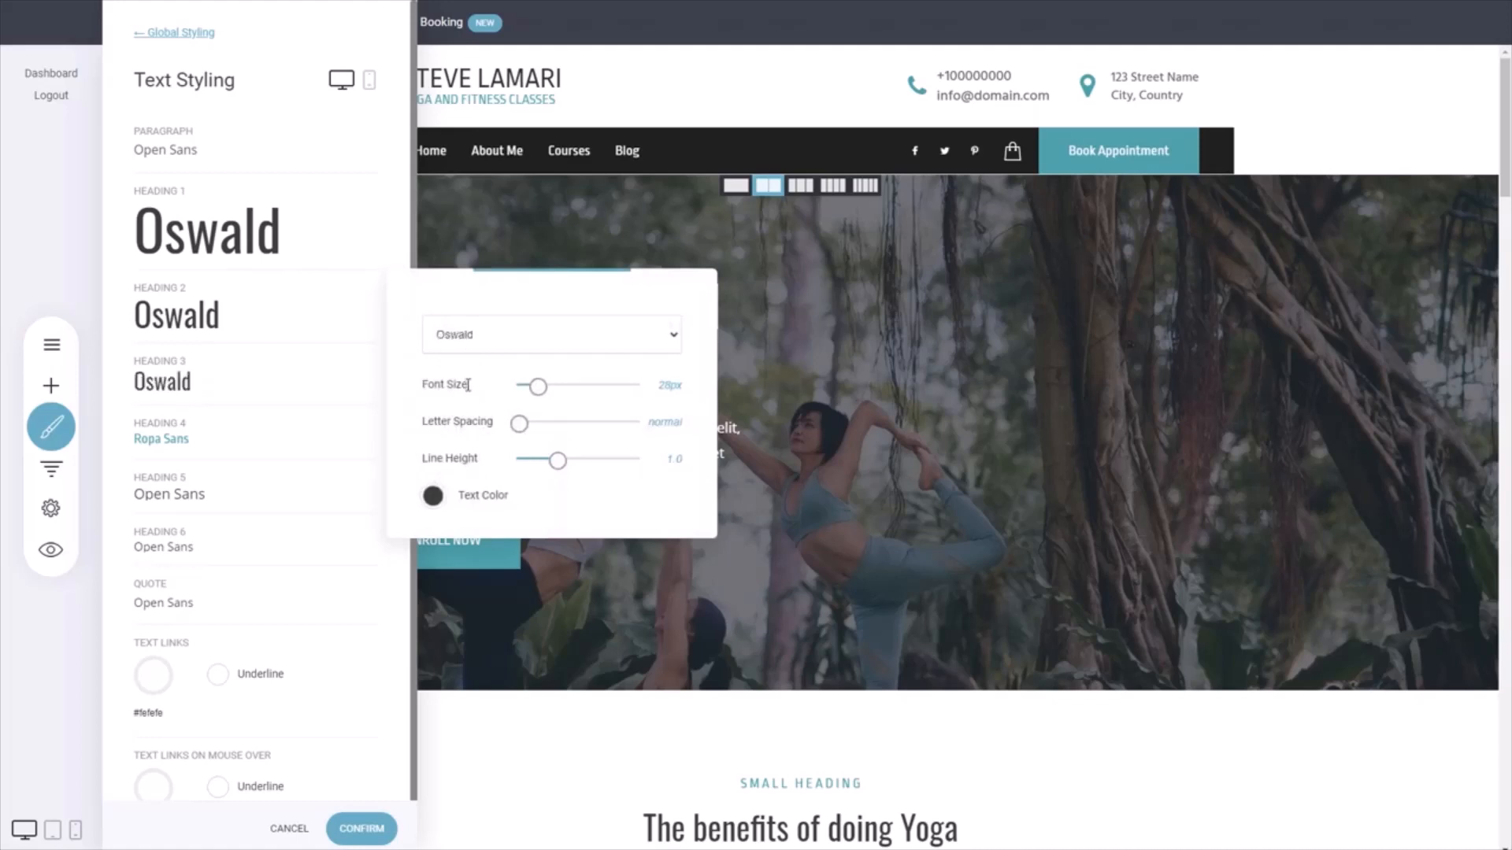
left_click(224, 440)
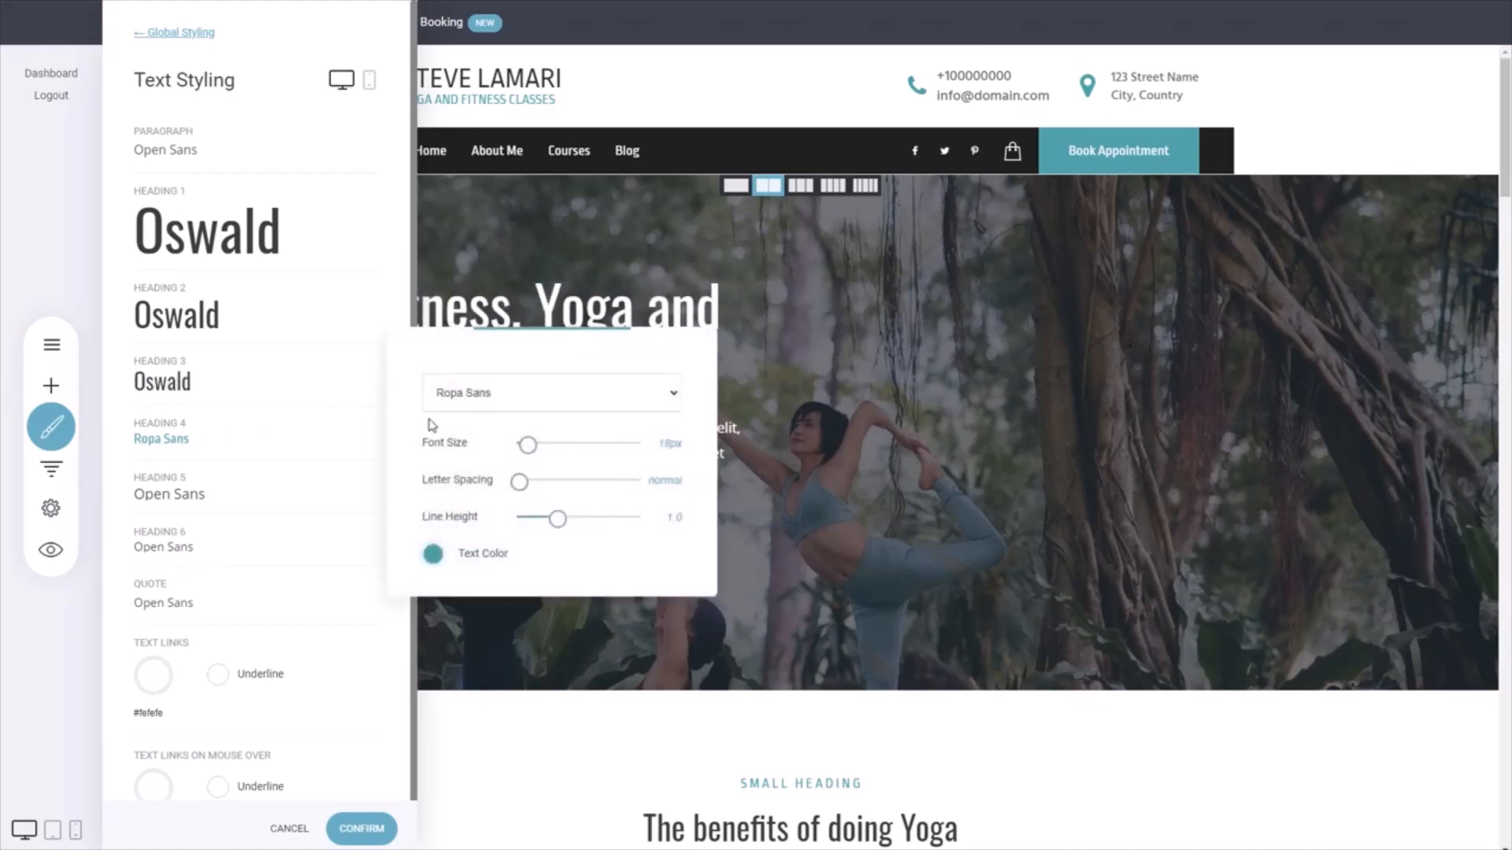
left_click(474, 453)
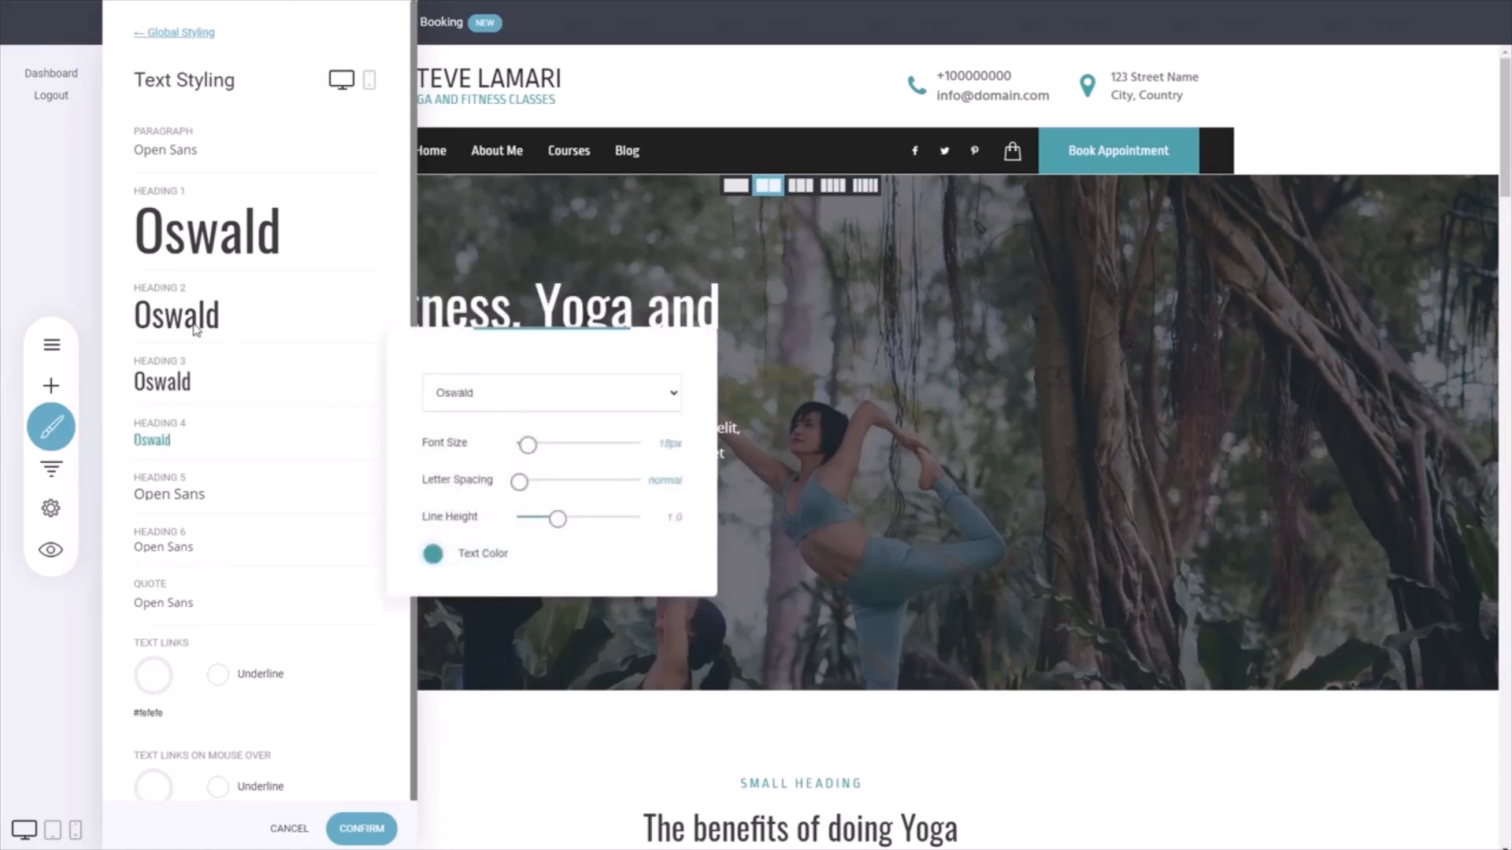
Set the global Heading 2 letter spacing to 2.9 and confirm the text styling changes
left_click(217, 239)
left_click(233, 243)
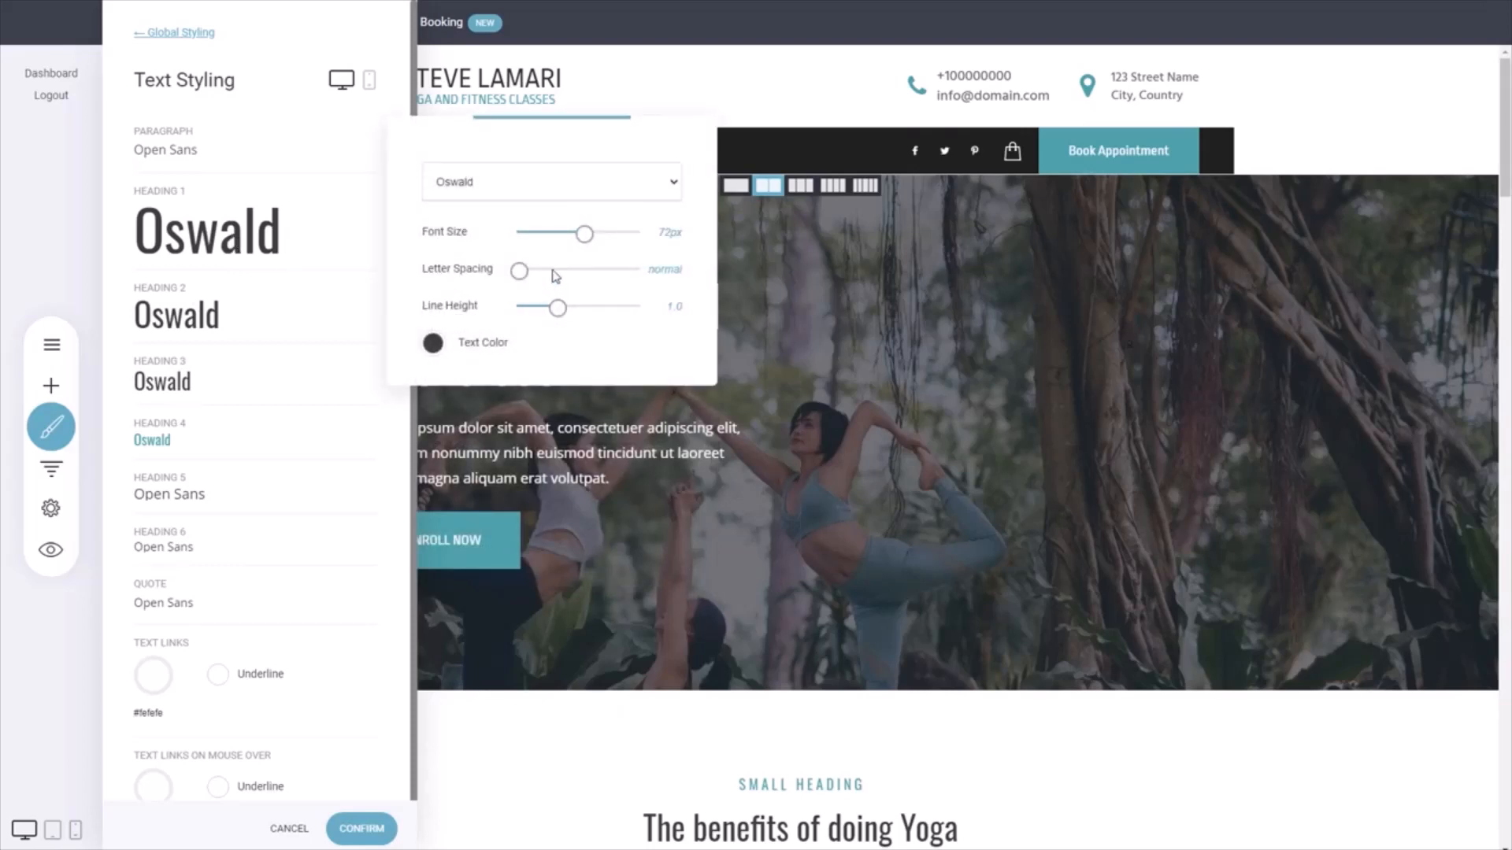
left_click(263, 323)
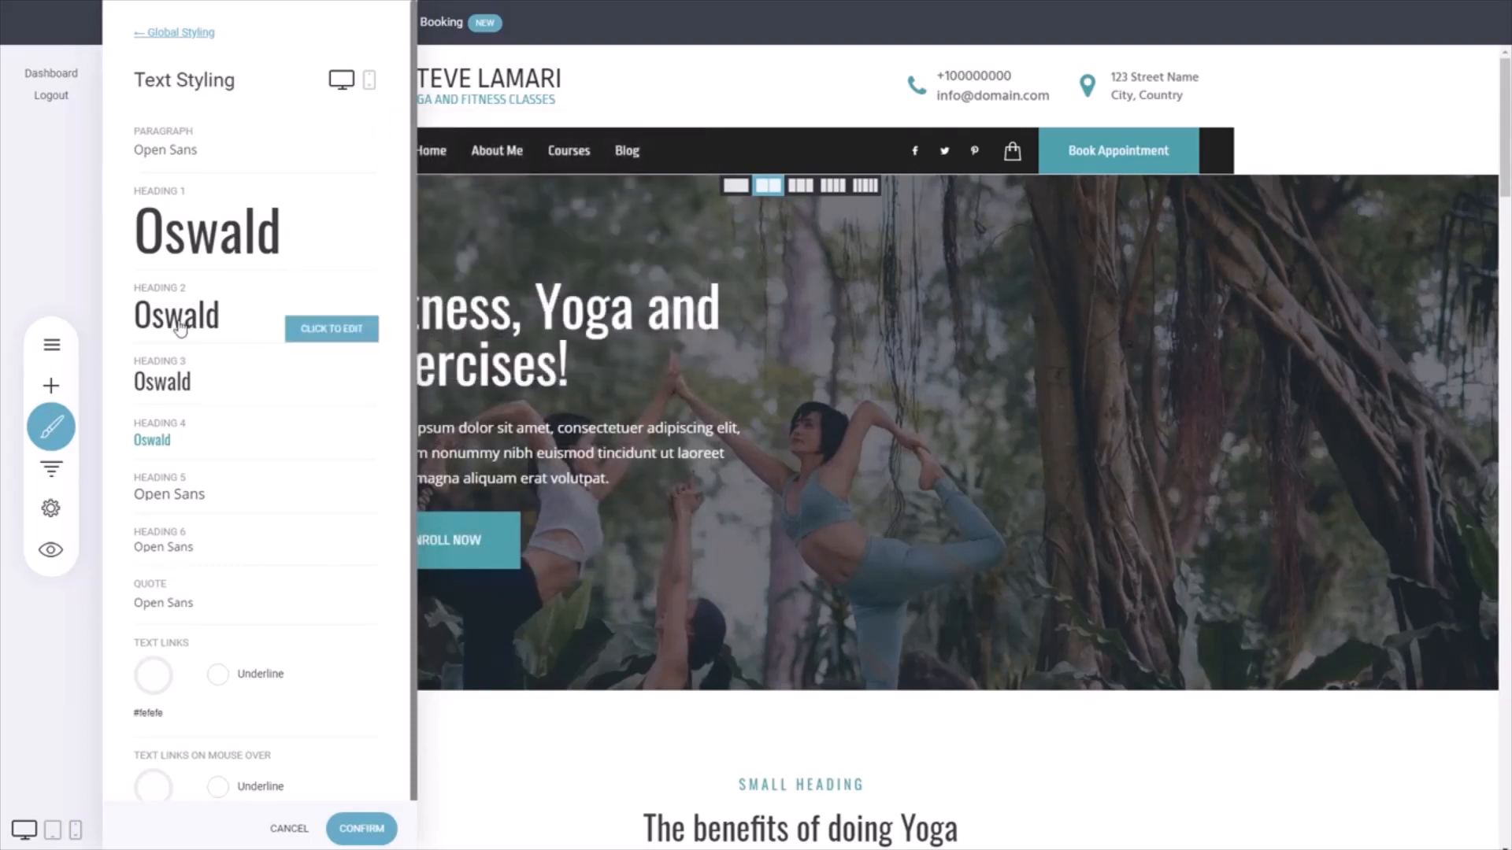
left_click(220, 320)
left_click_drag(519, 356, 555, 356)
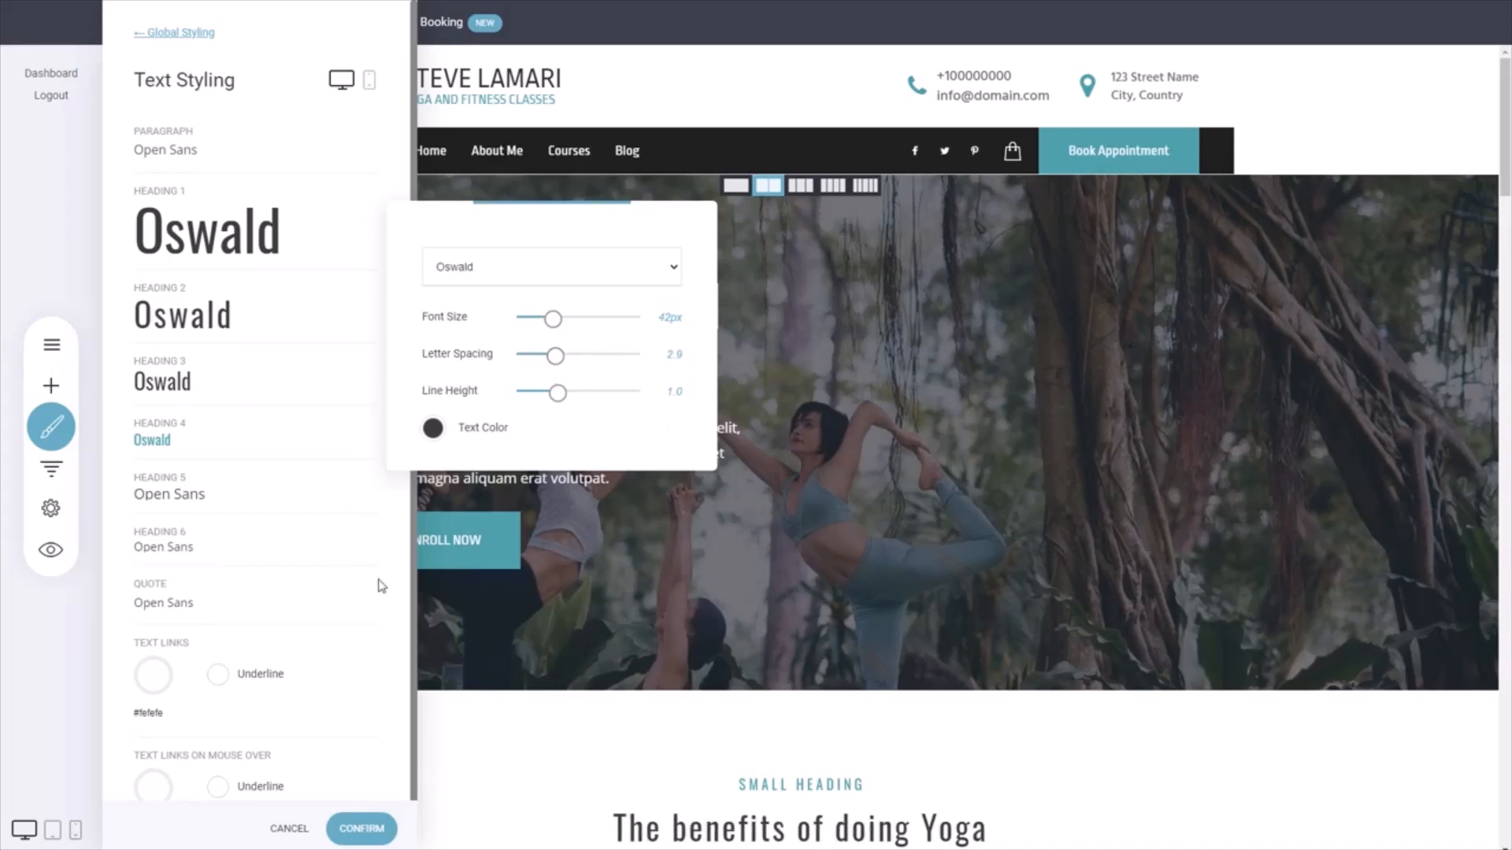
left_click(296, 372)
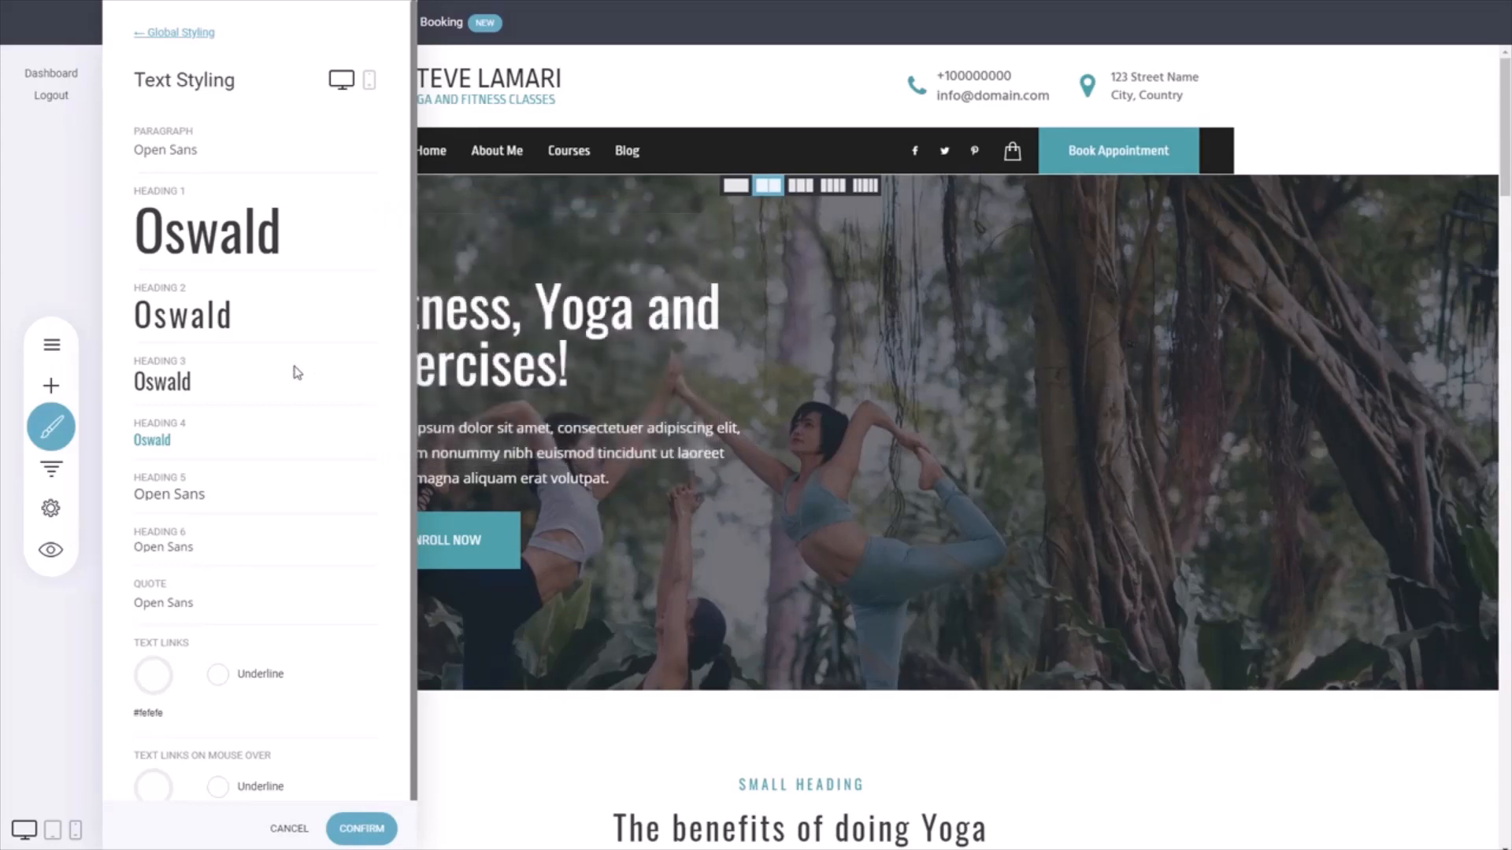
scroll(214, 300, "down", 1)
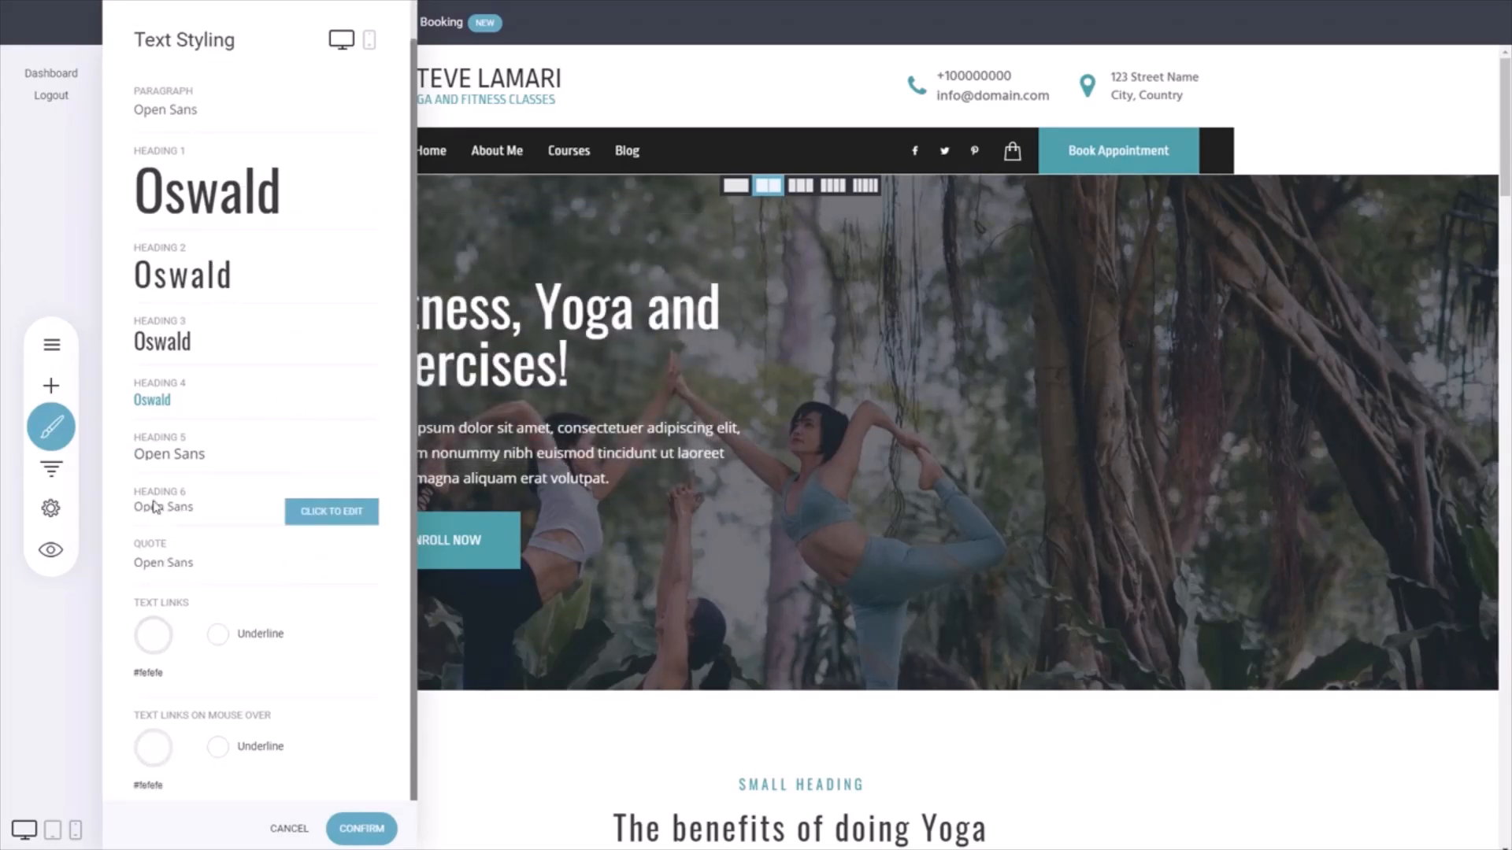
scroll(169, 259, "up", 1)
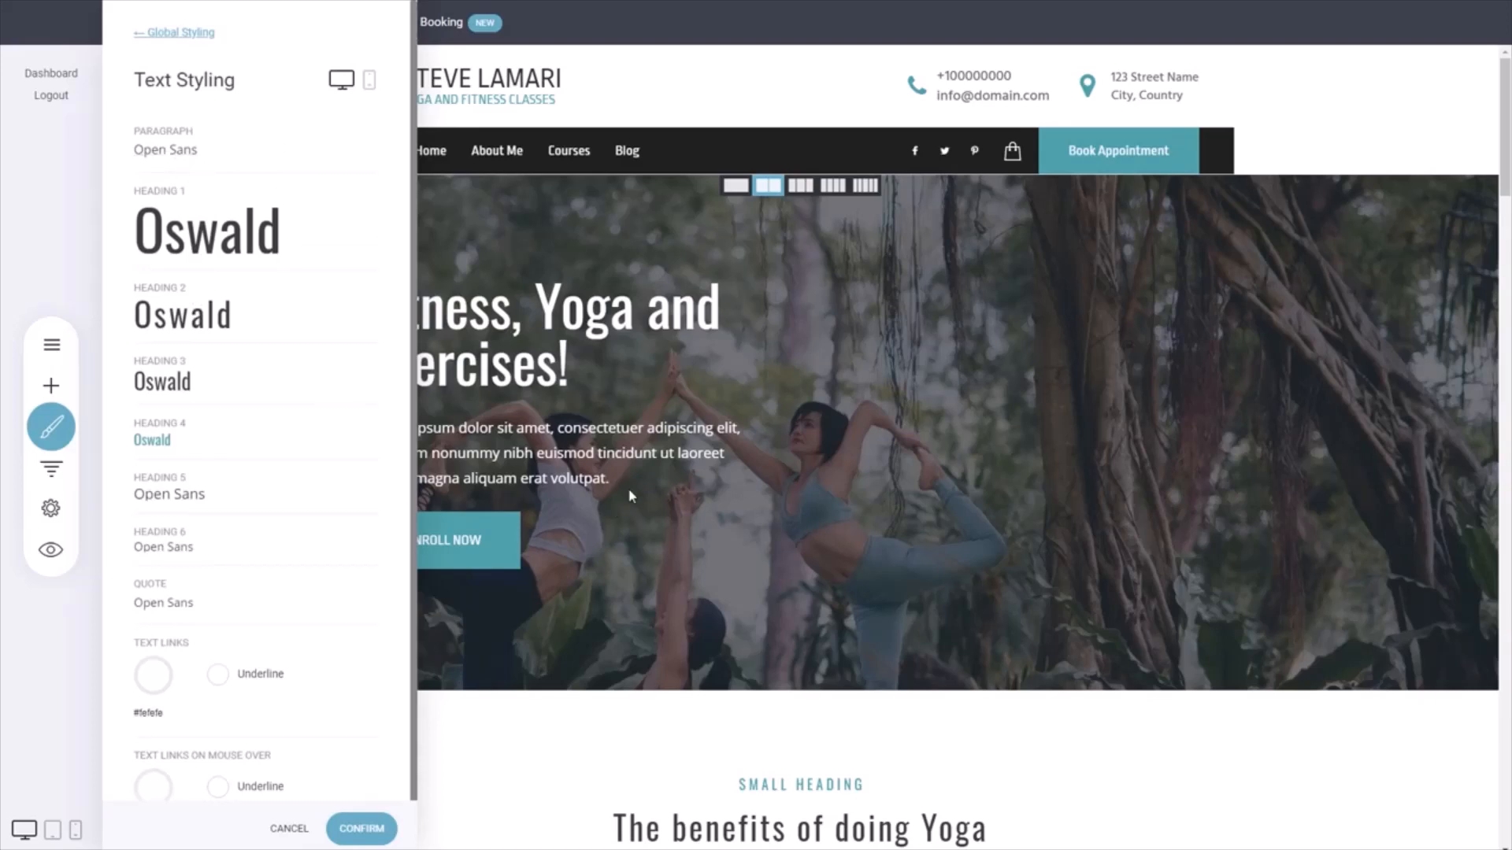
left_click(361, 828)
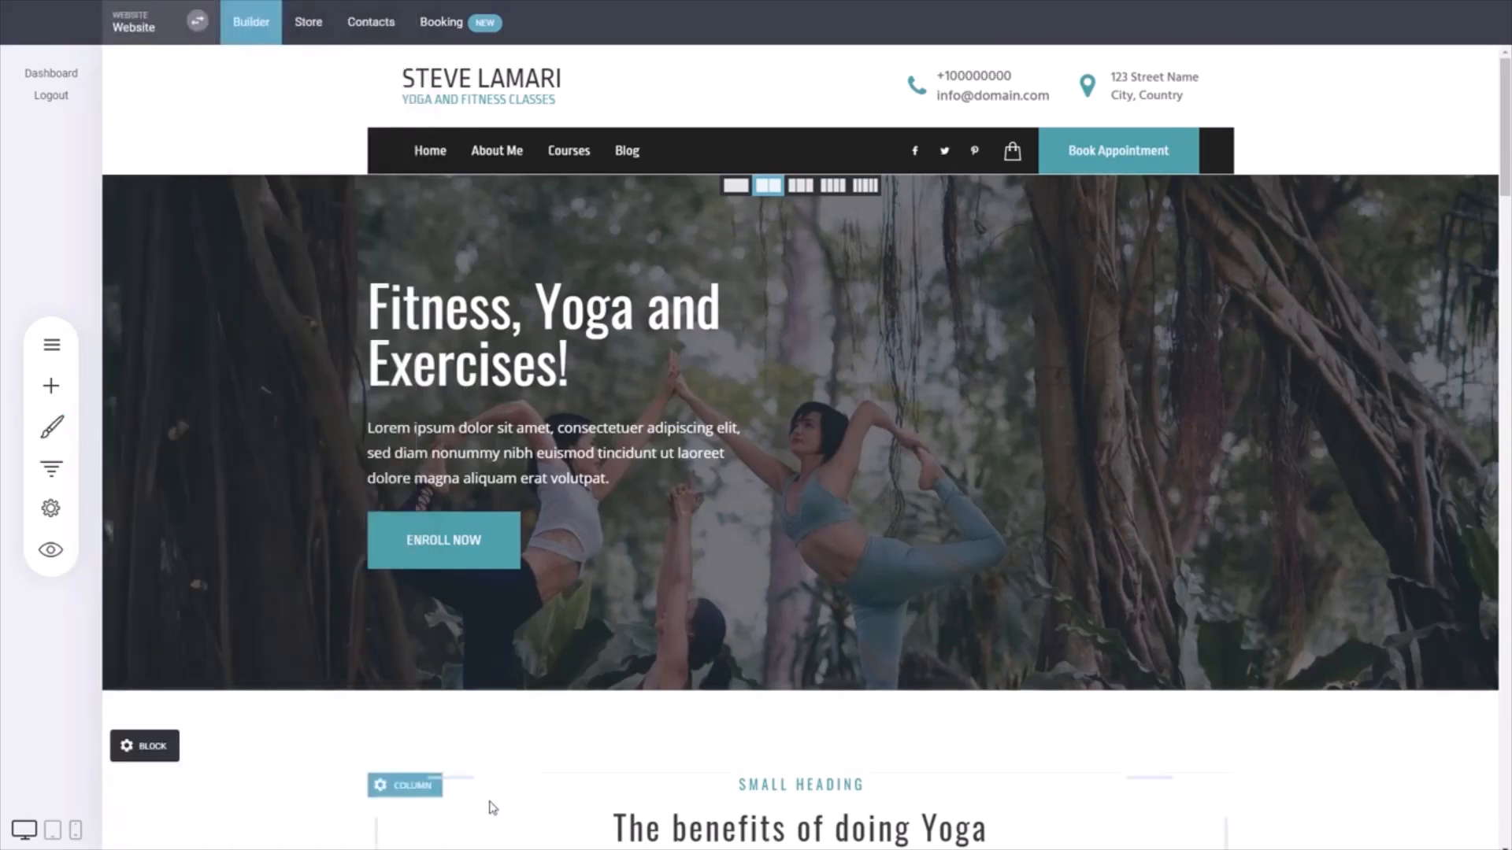
Change the font of the "Lorem ipsum dolor sit amet" heading beside the yoga photo to Hind Siliguri
scroll(827, 644, "down", 3)
scroll(827, 644, "down", 7)
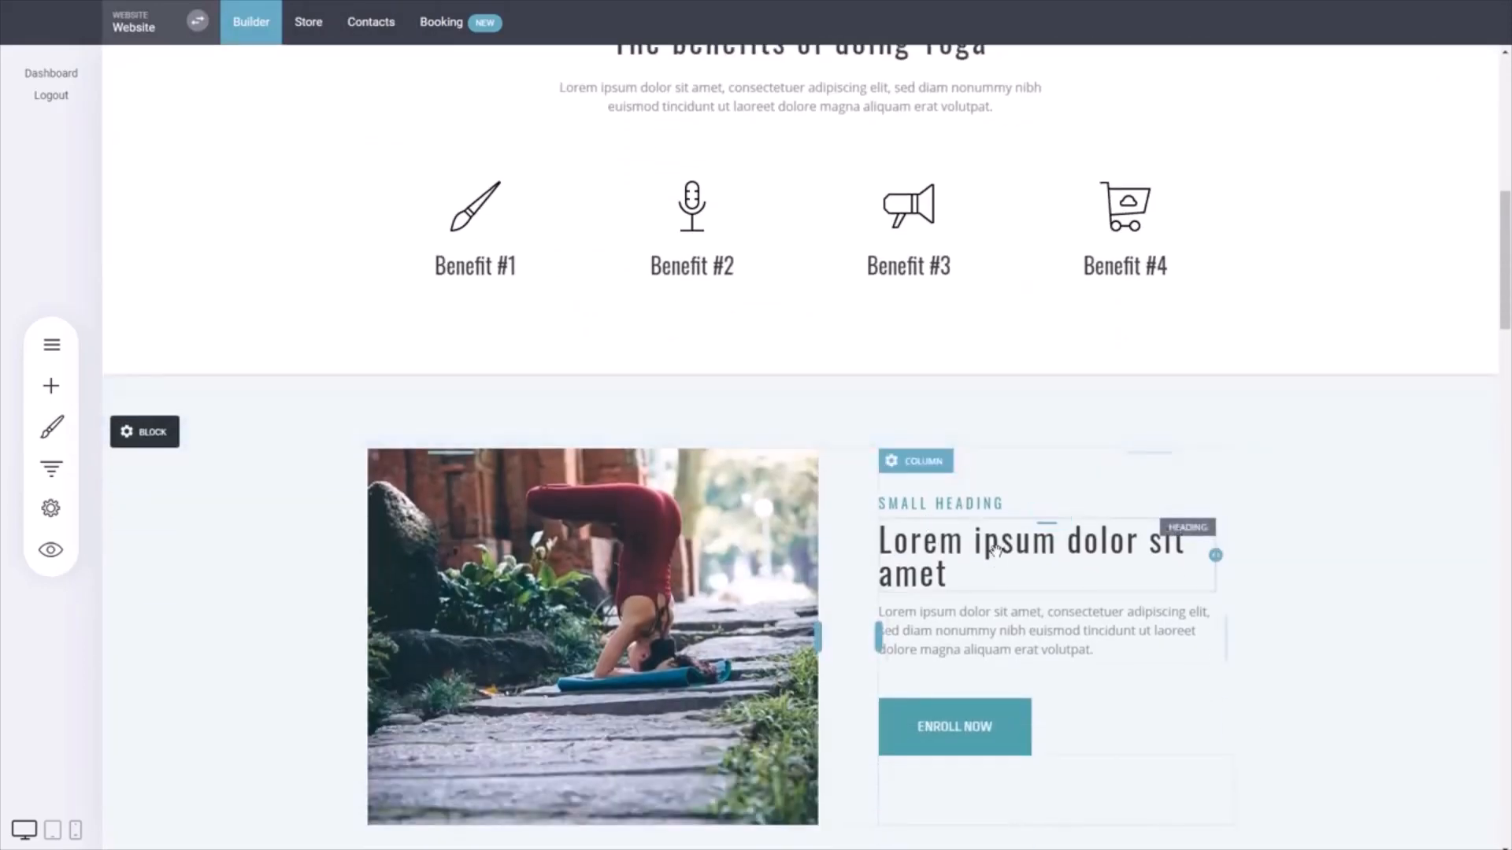
left_click(996, 551)
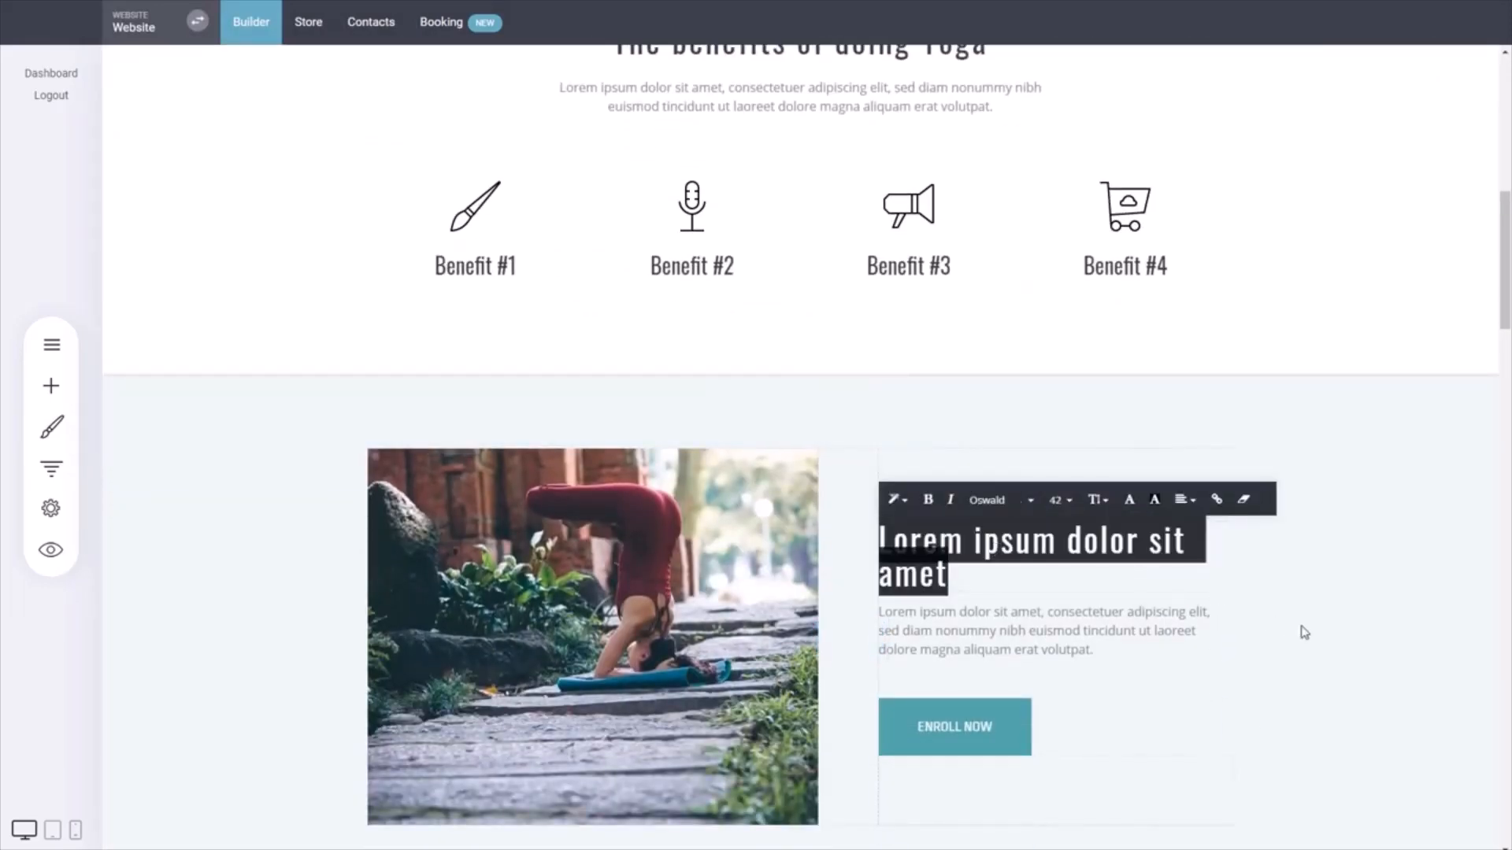
left_click(1323, 611)
left_click(1065, 549)
left_click(1011, 505)
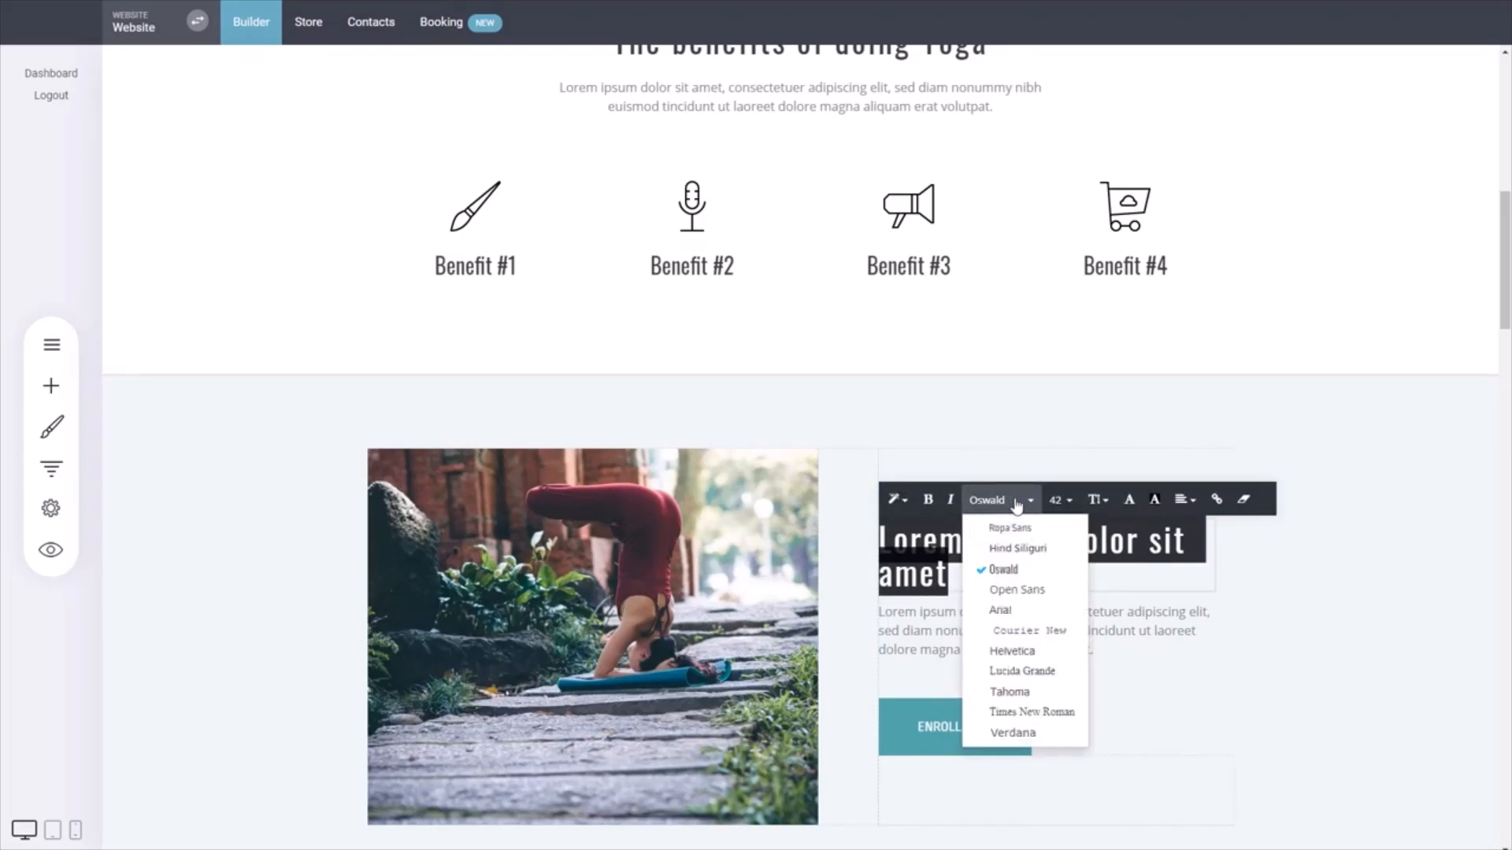
left_click(1026, 551)
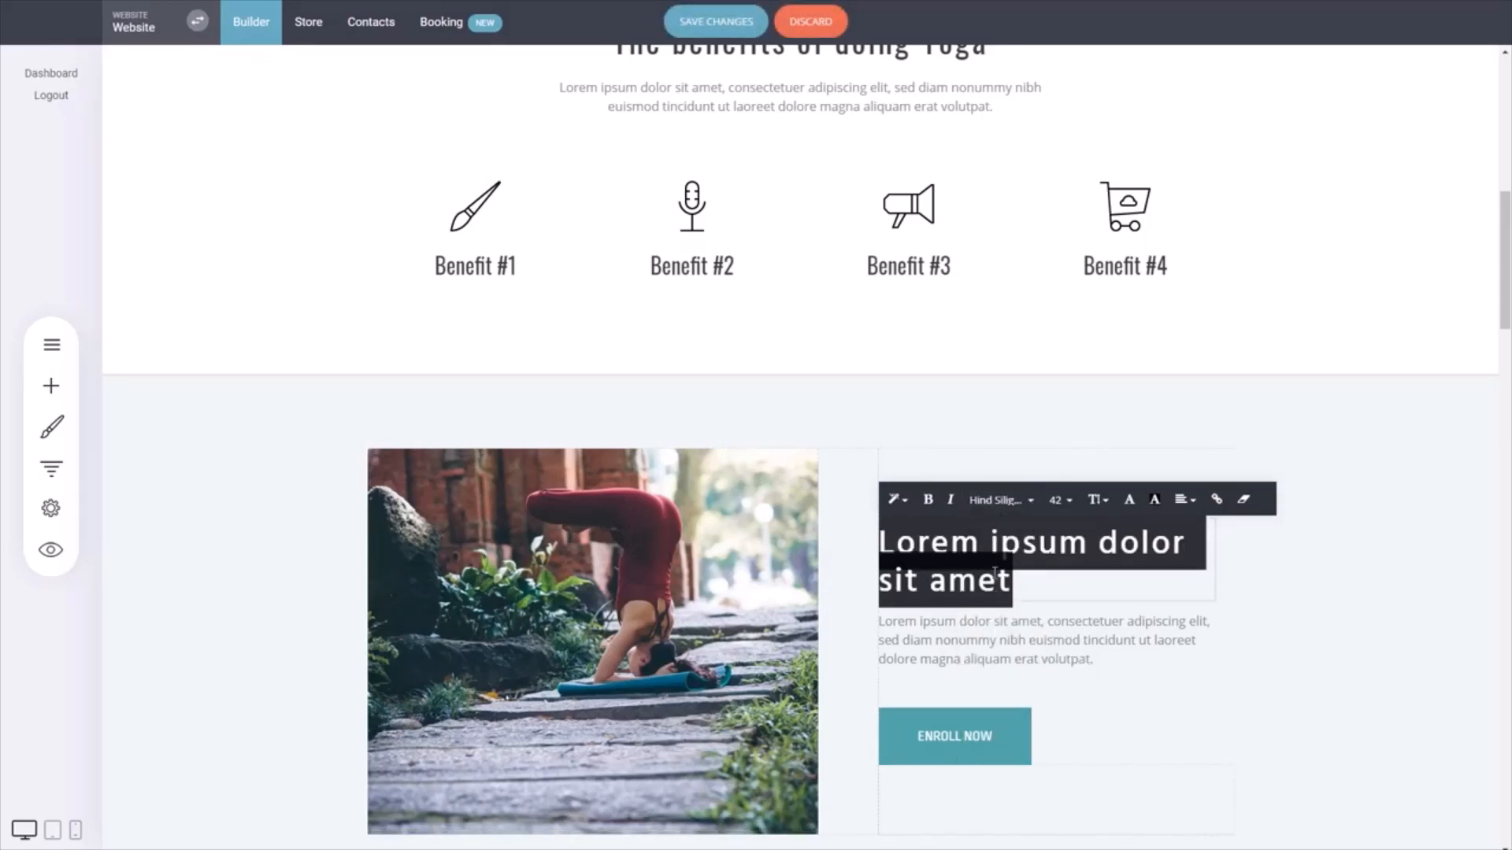
left_click(1272, 586)
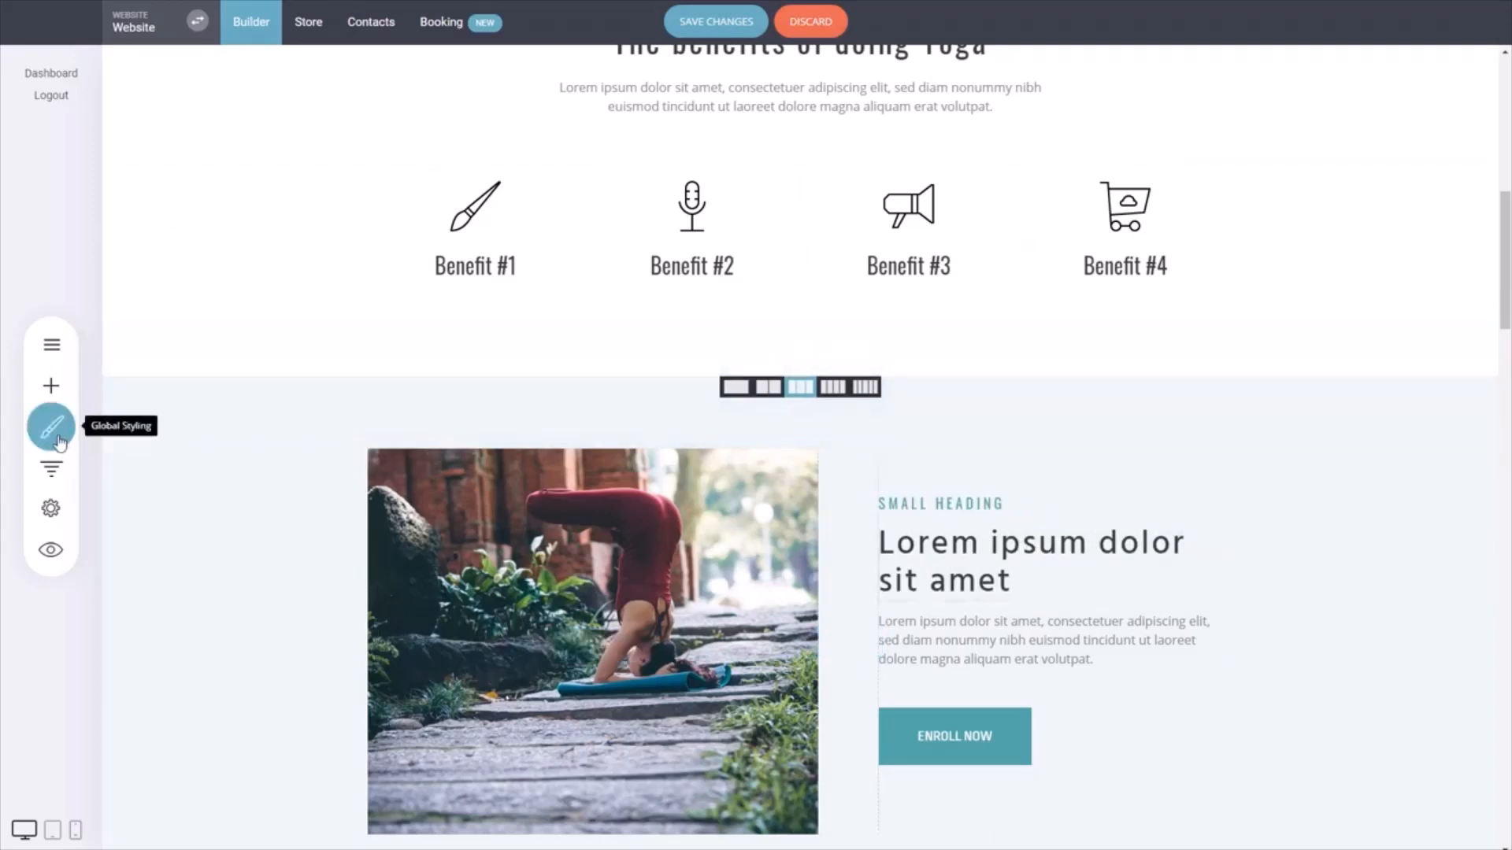
Clear the individual formatting from the "Lorem ipsum dolor sit amet" heading beside the yoga photo to restore its global styling
left_click(1014, 555)
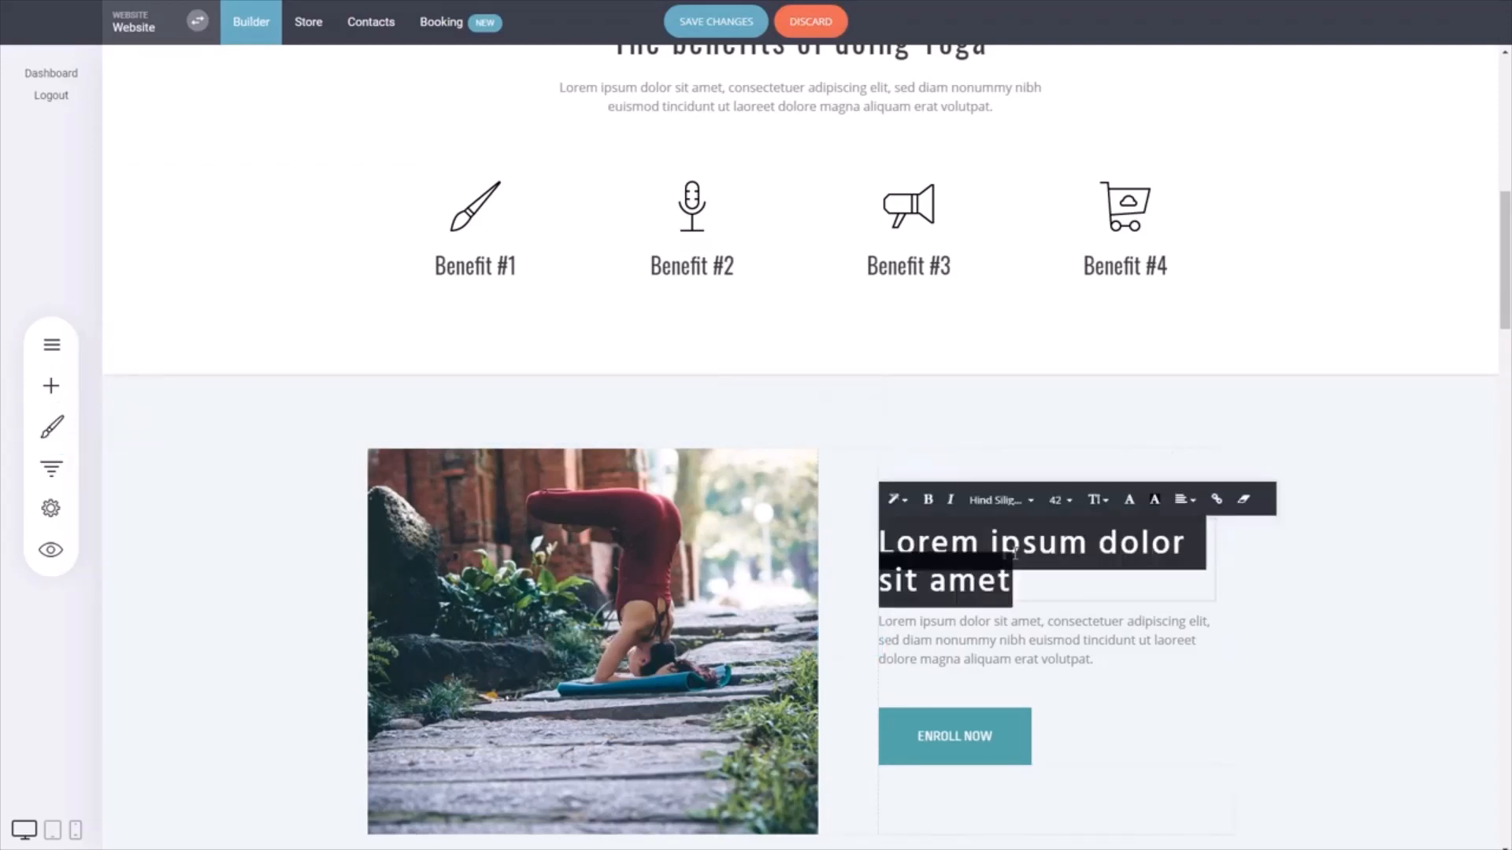
left_click(1273, 591)
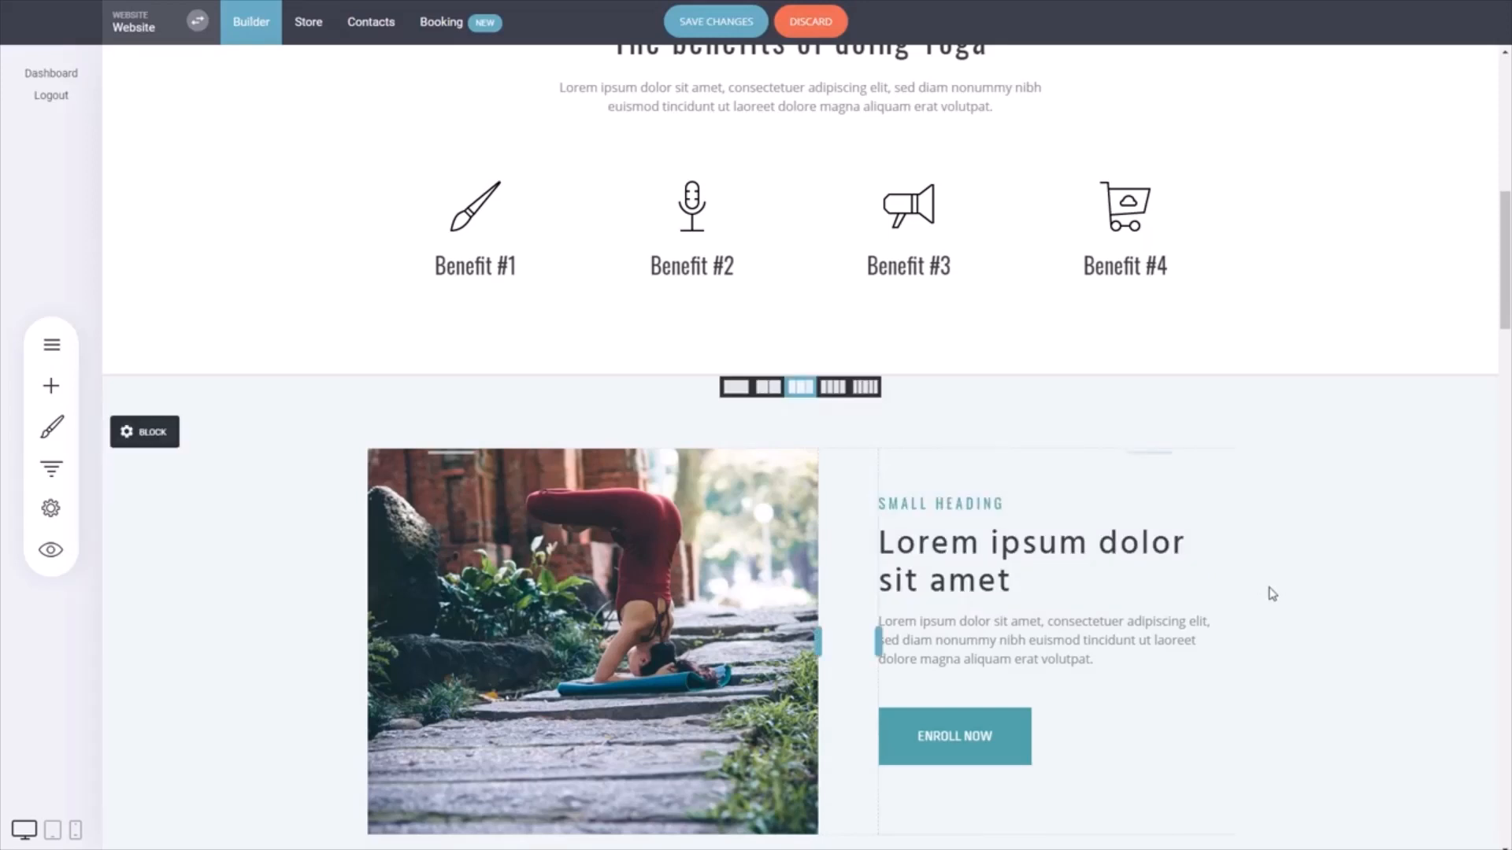
scroll(1273, 594, "down", 2)
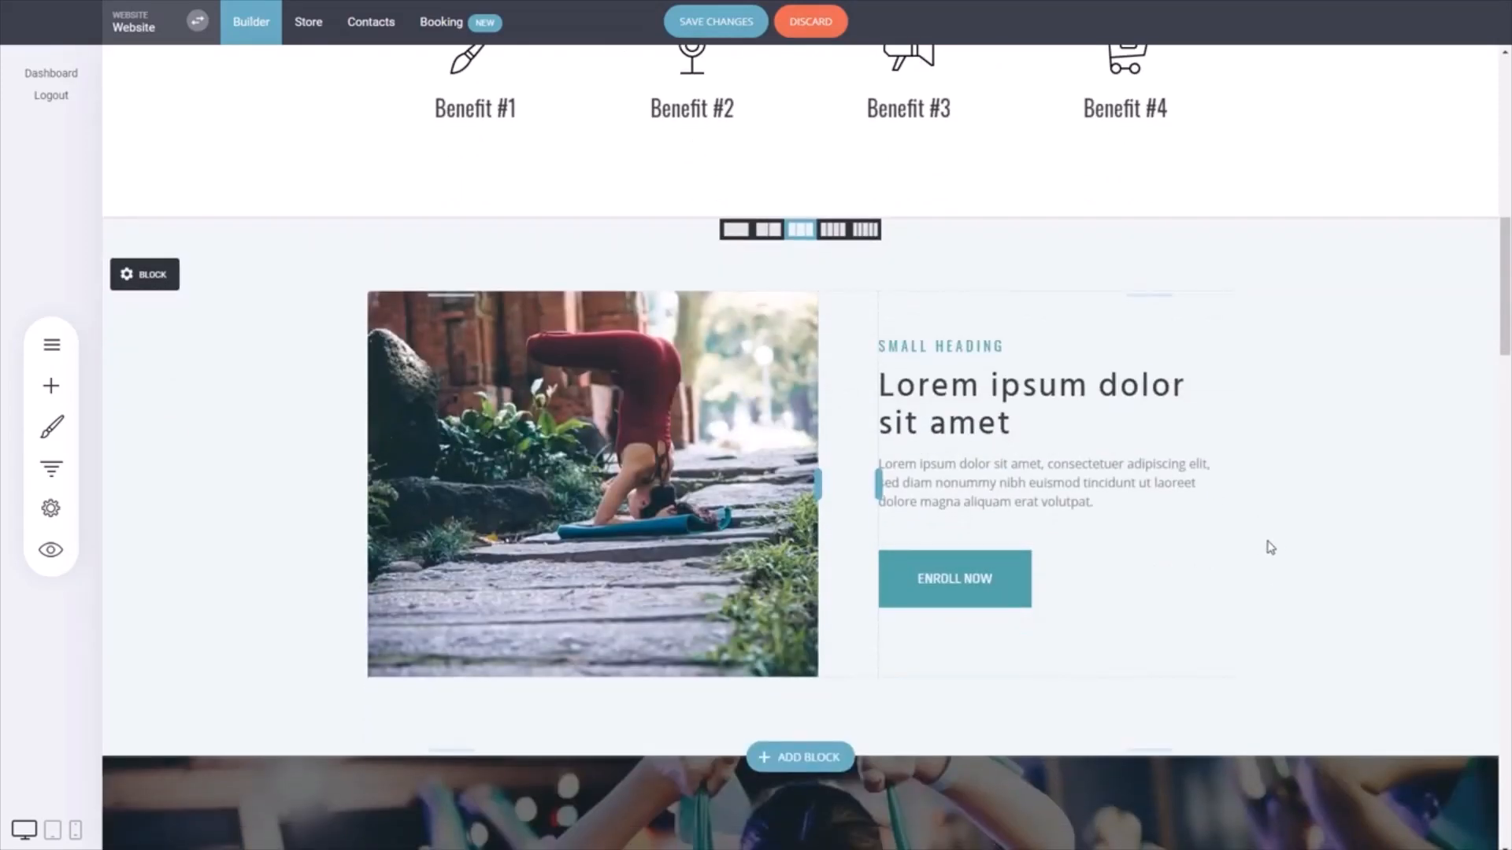
left_click(1038, 401)
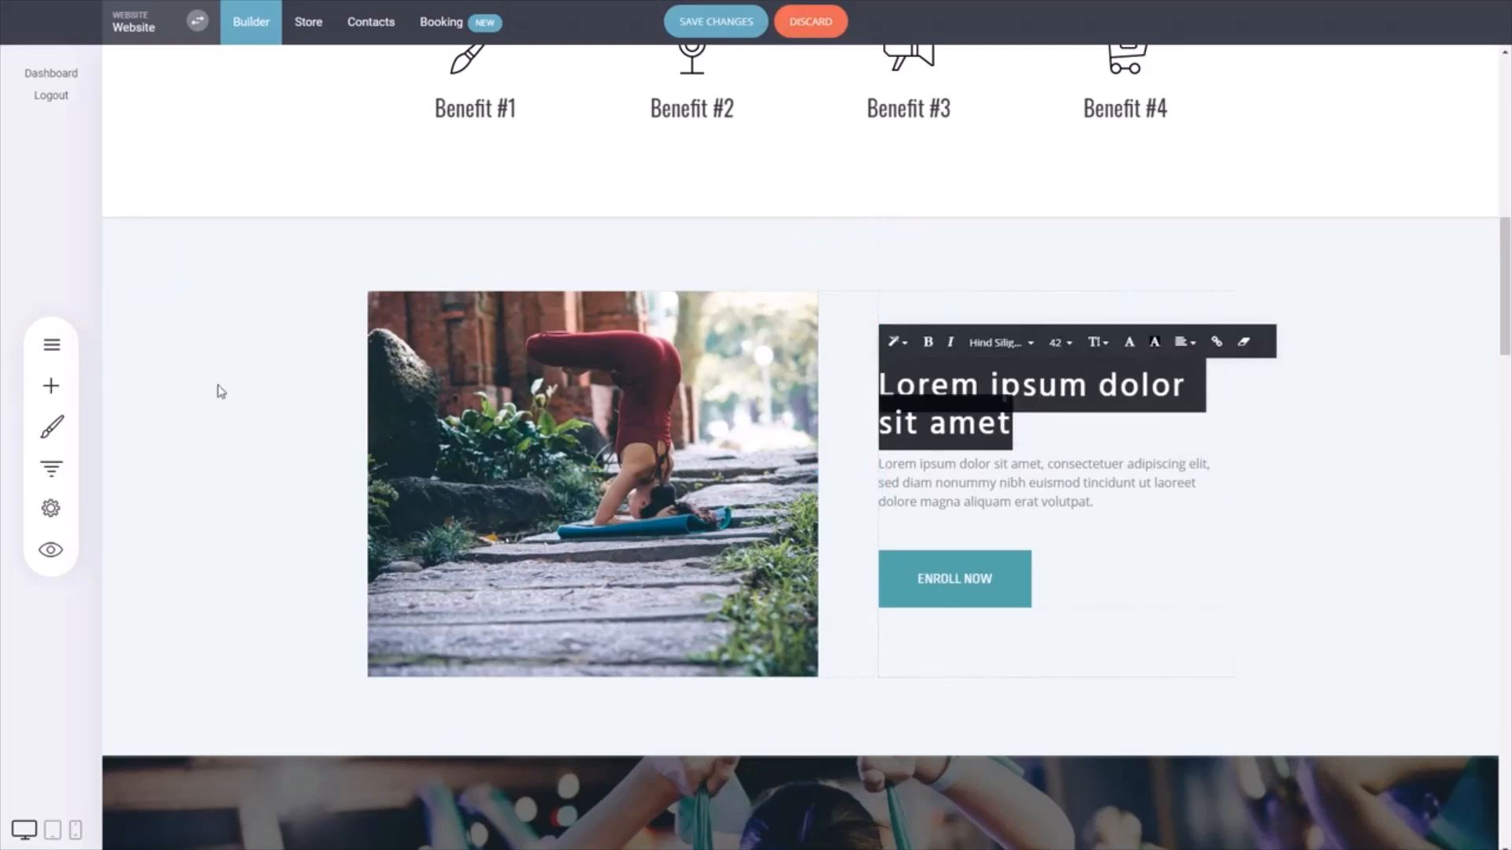
left_click(1243, 343)
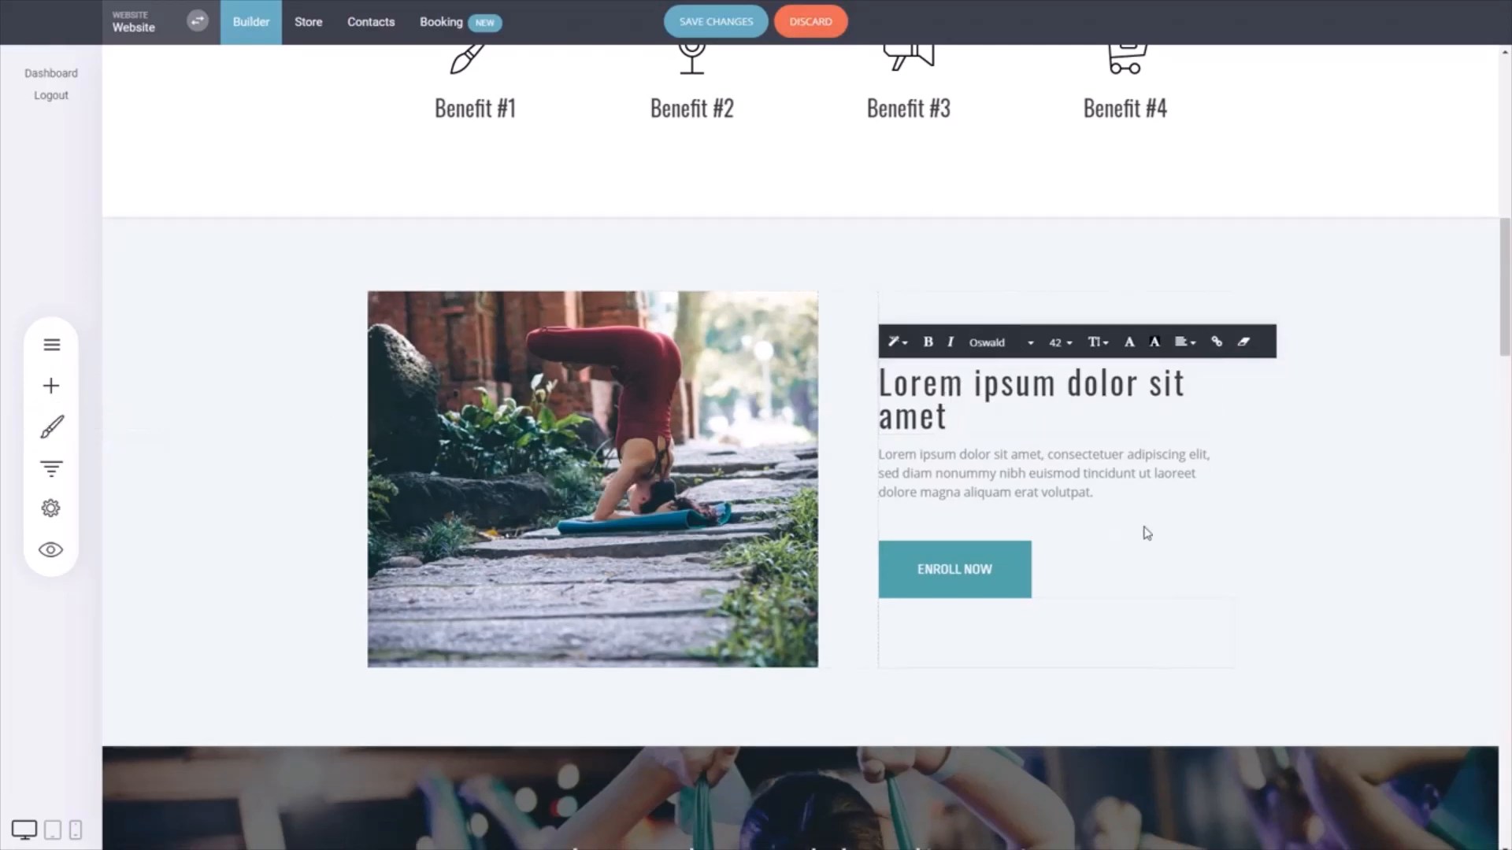
left_click(1397, 486)
Add a heading widget above the small heading beside the yoga photo and apply the Header 3 style
left_click(50, 385)
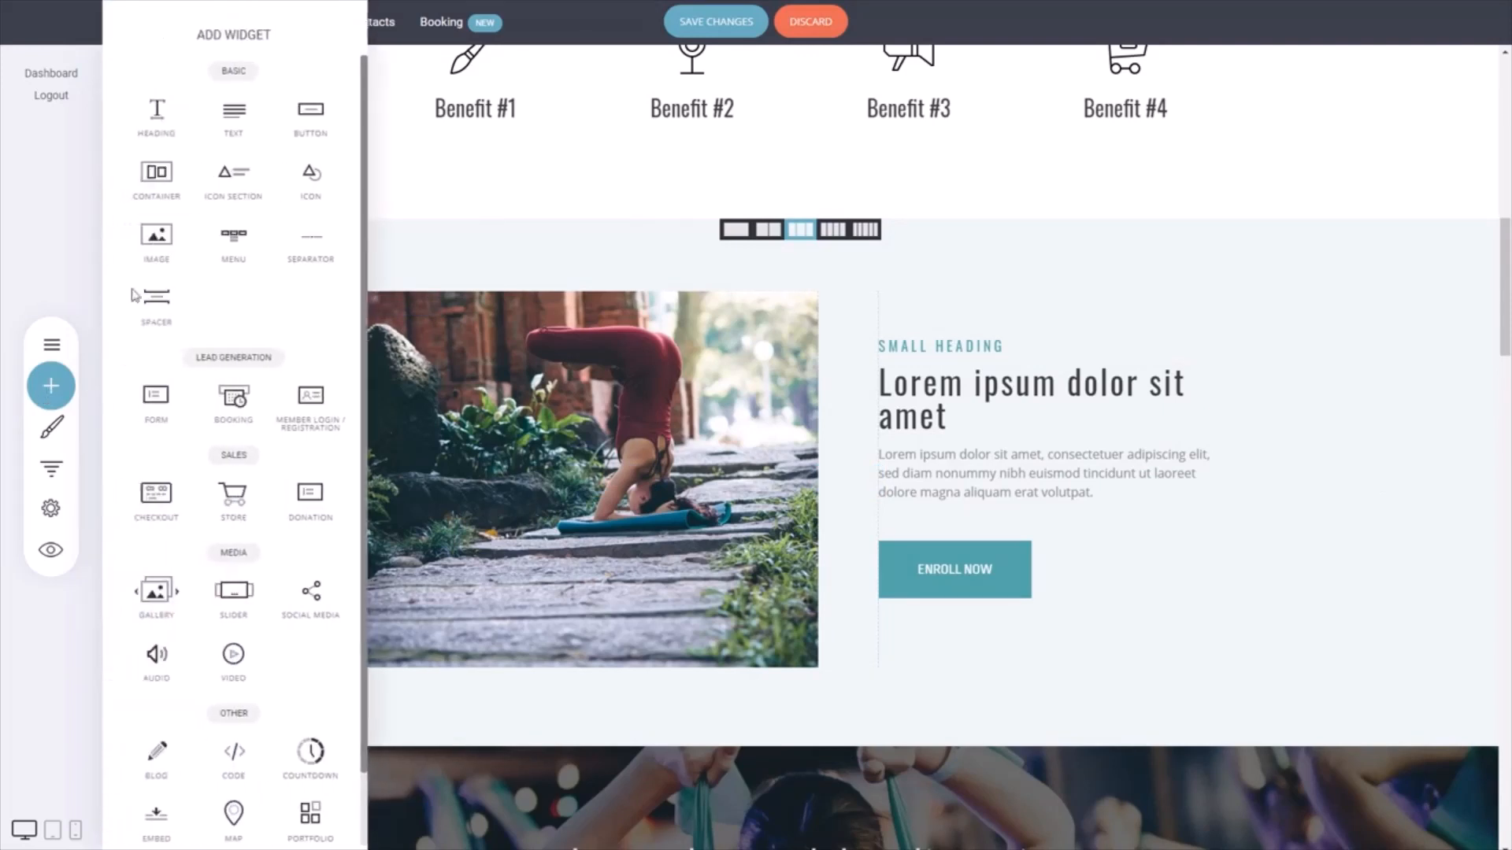
left_click_drag(178, 124, 1012, 317)
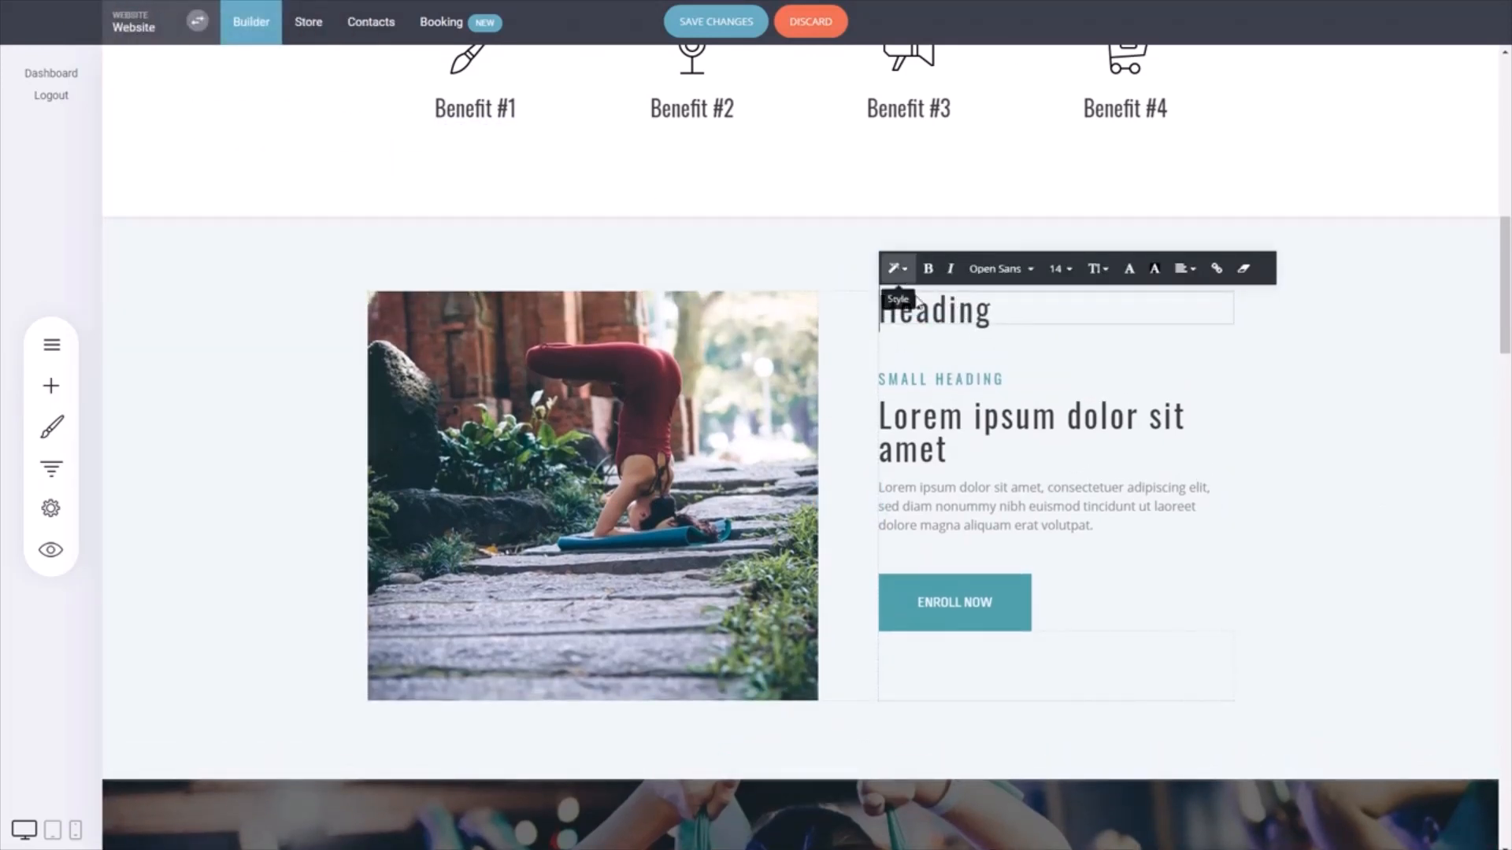
double_click(921, 309)
left_click(896, 268)
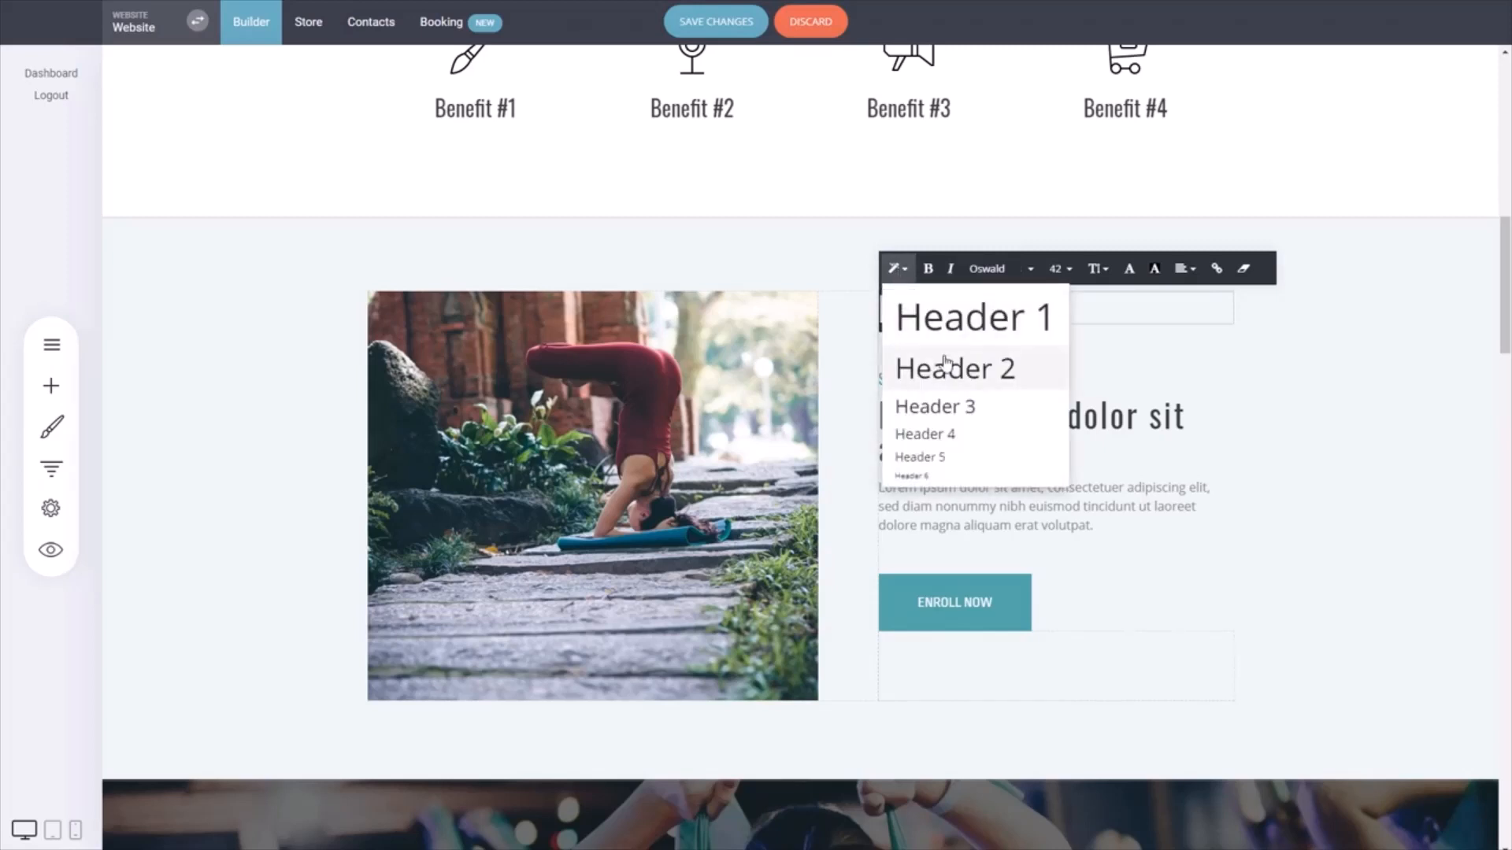
left_click(957, 418)
left_click(1279, 396)
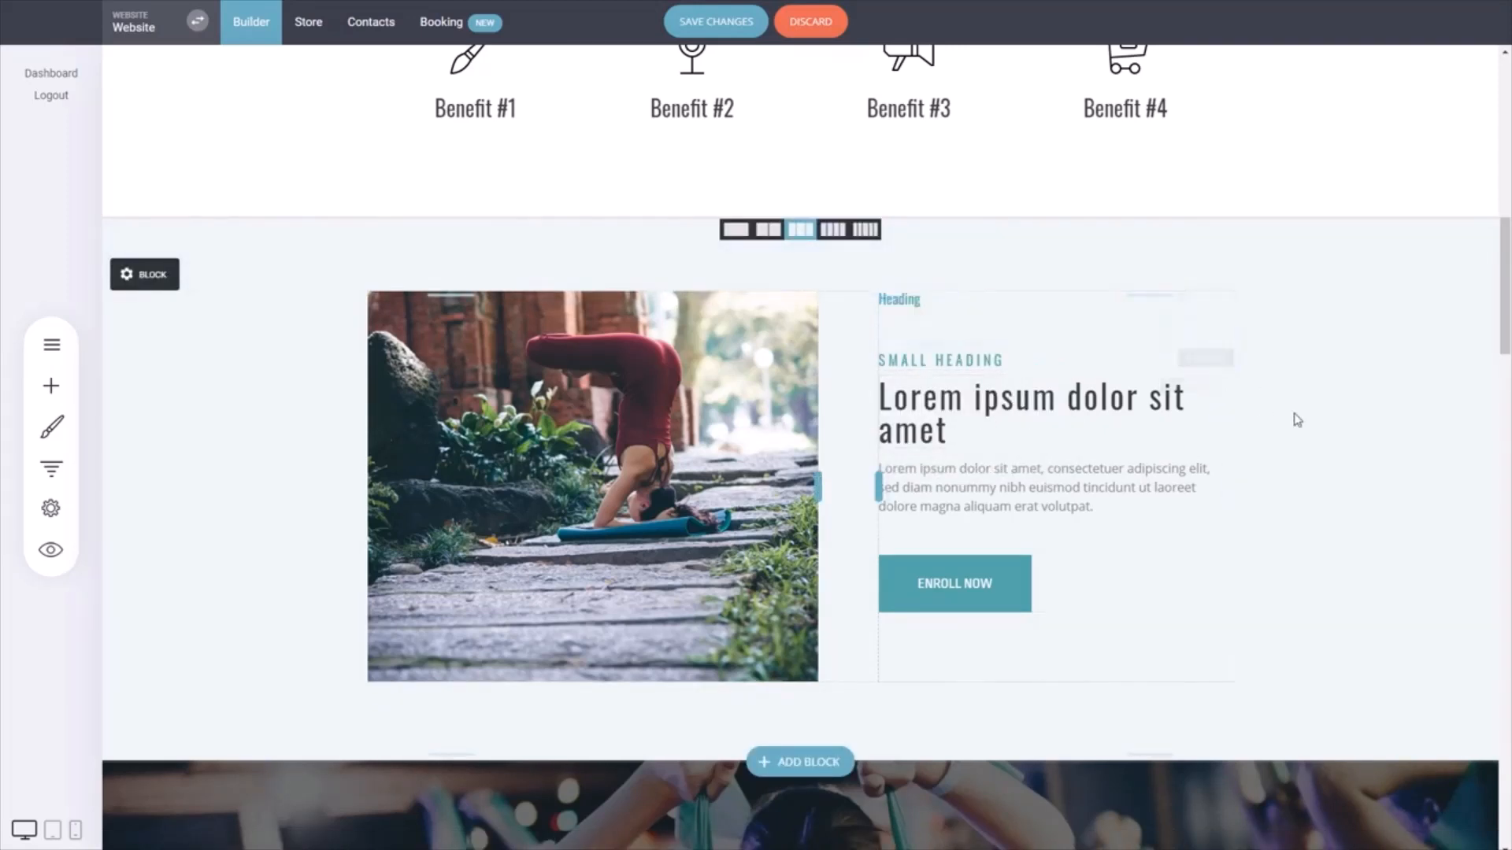
Increase the spacing above the added heading to 57 px, and delete that heading widget
left_click_drag(1090, 297, 1090, 341)
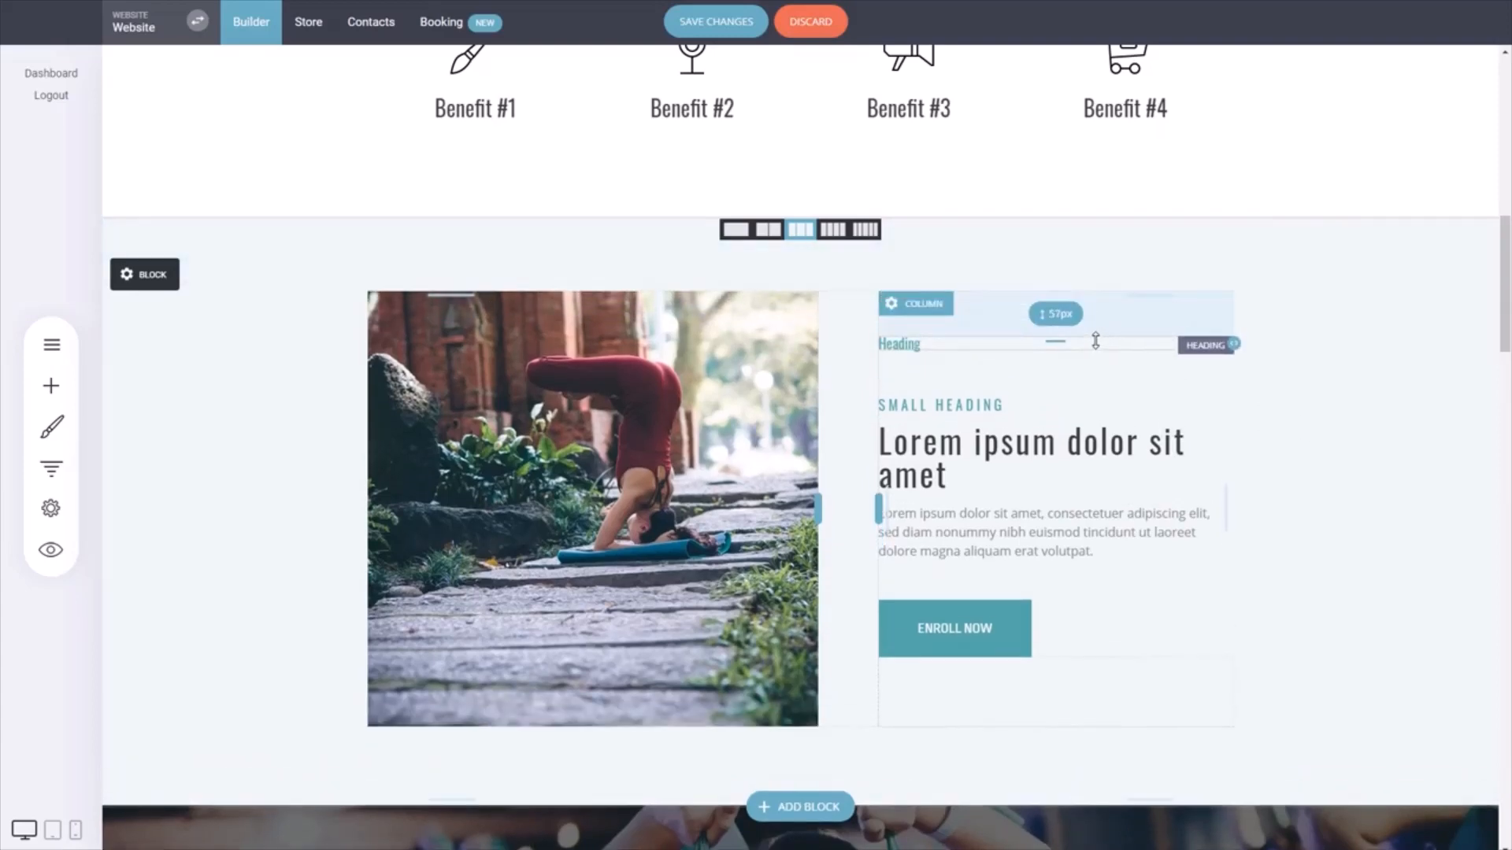
left_click(961, 346)
left_click(1024, 316)
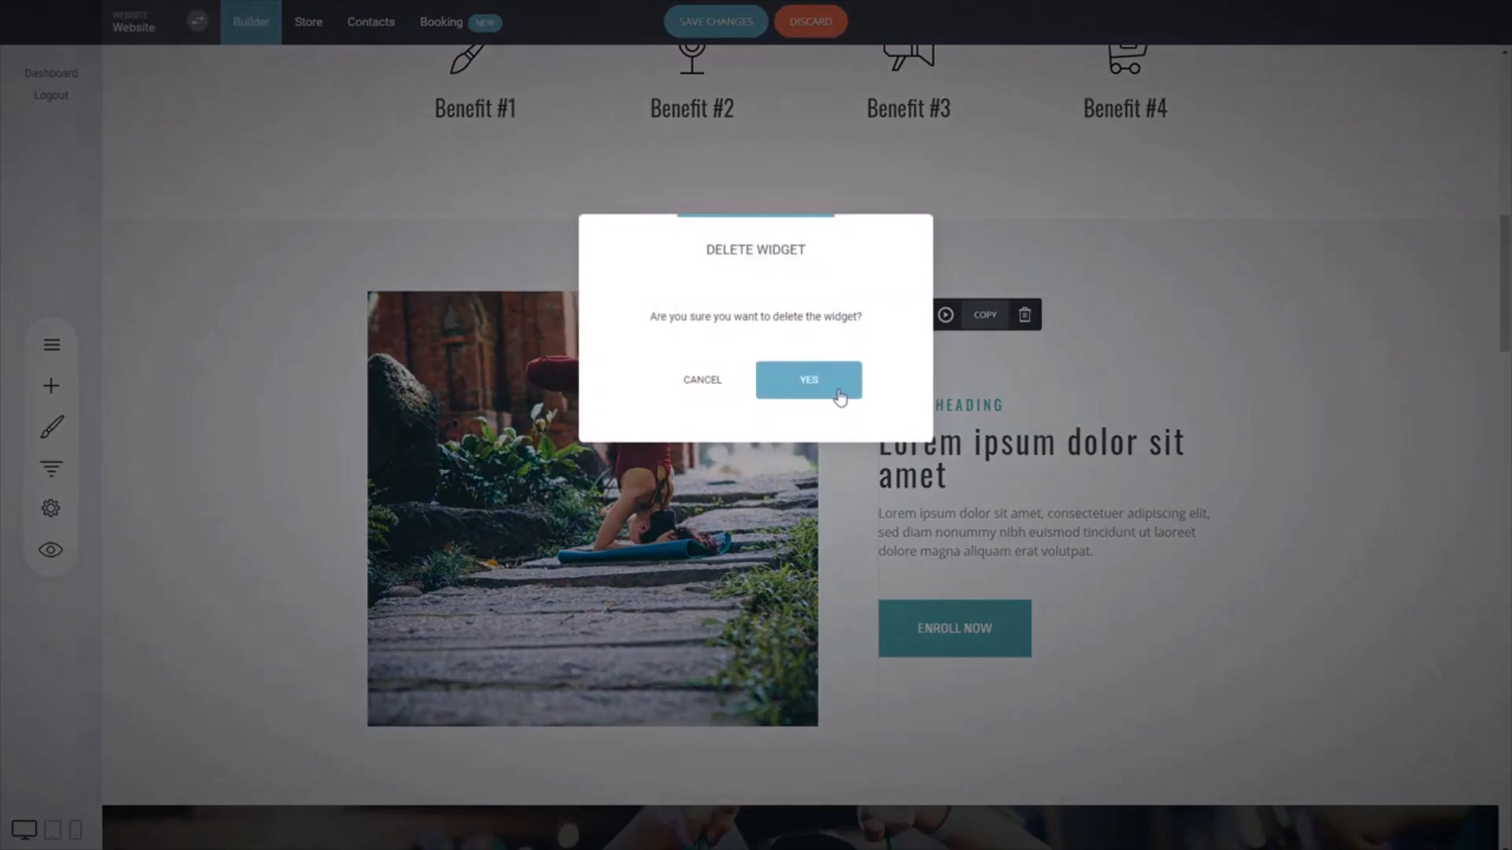
left_click(807, 378)
Save the website changes and review the heading fonts throughout the page
left_click(715, 21)
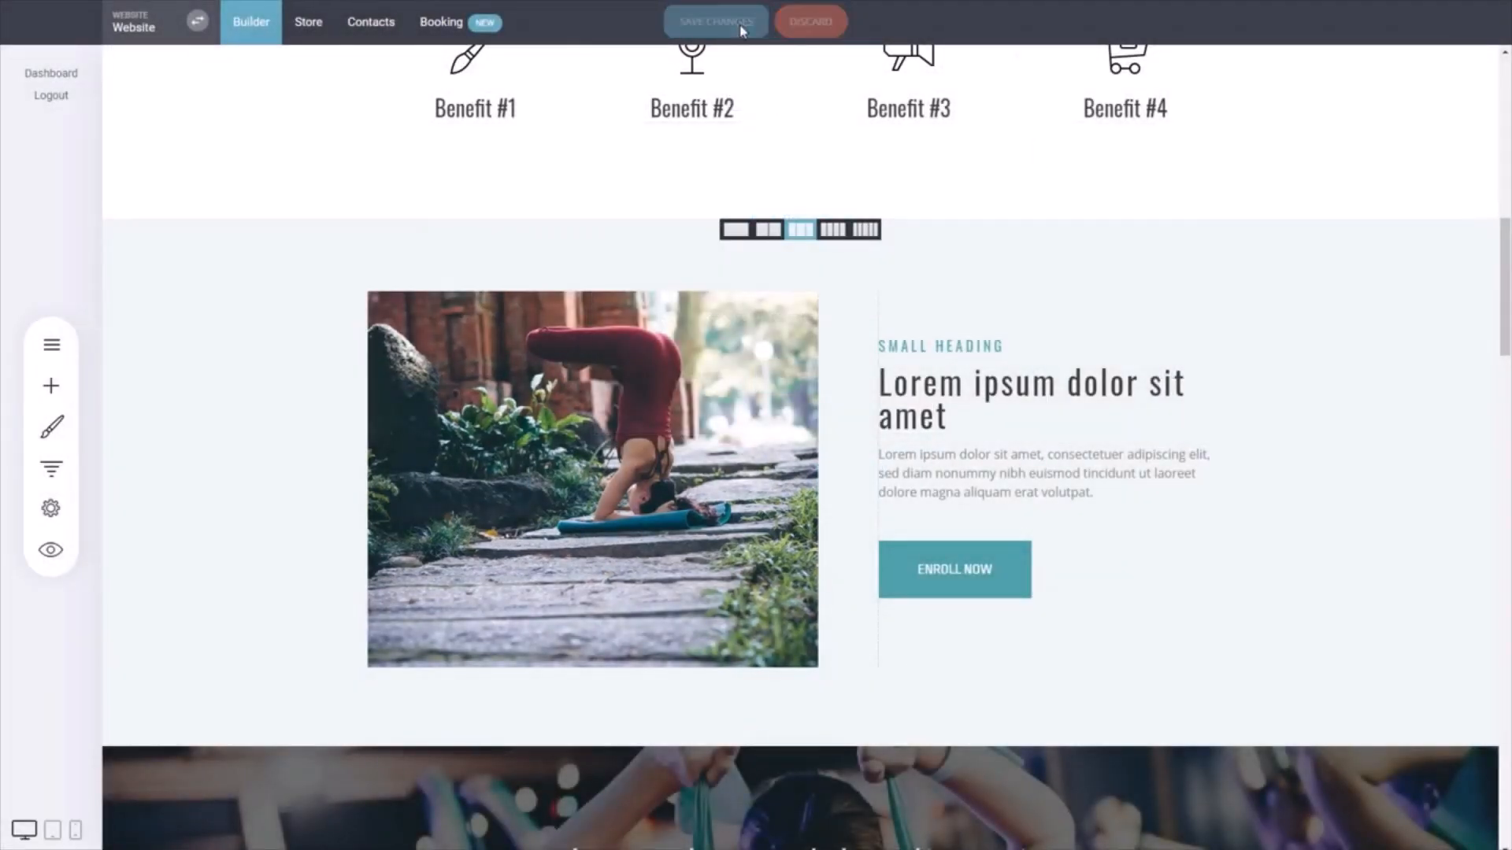
scroll(715, 556, "down", 4)
scroll(714, 556, "down", 10)
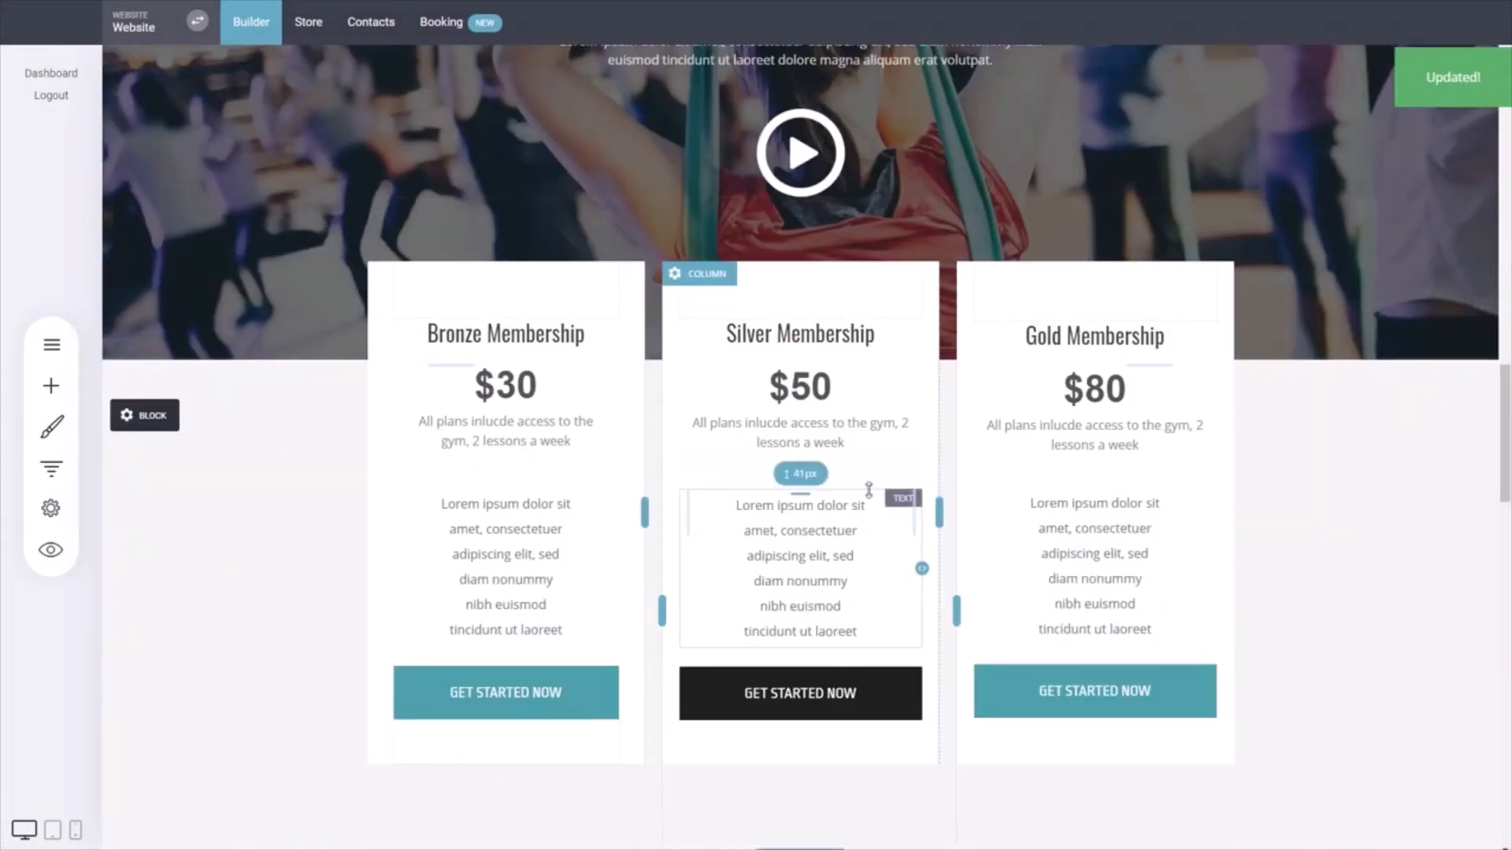
scroll(944, 490, "down", 7)
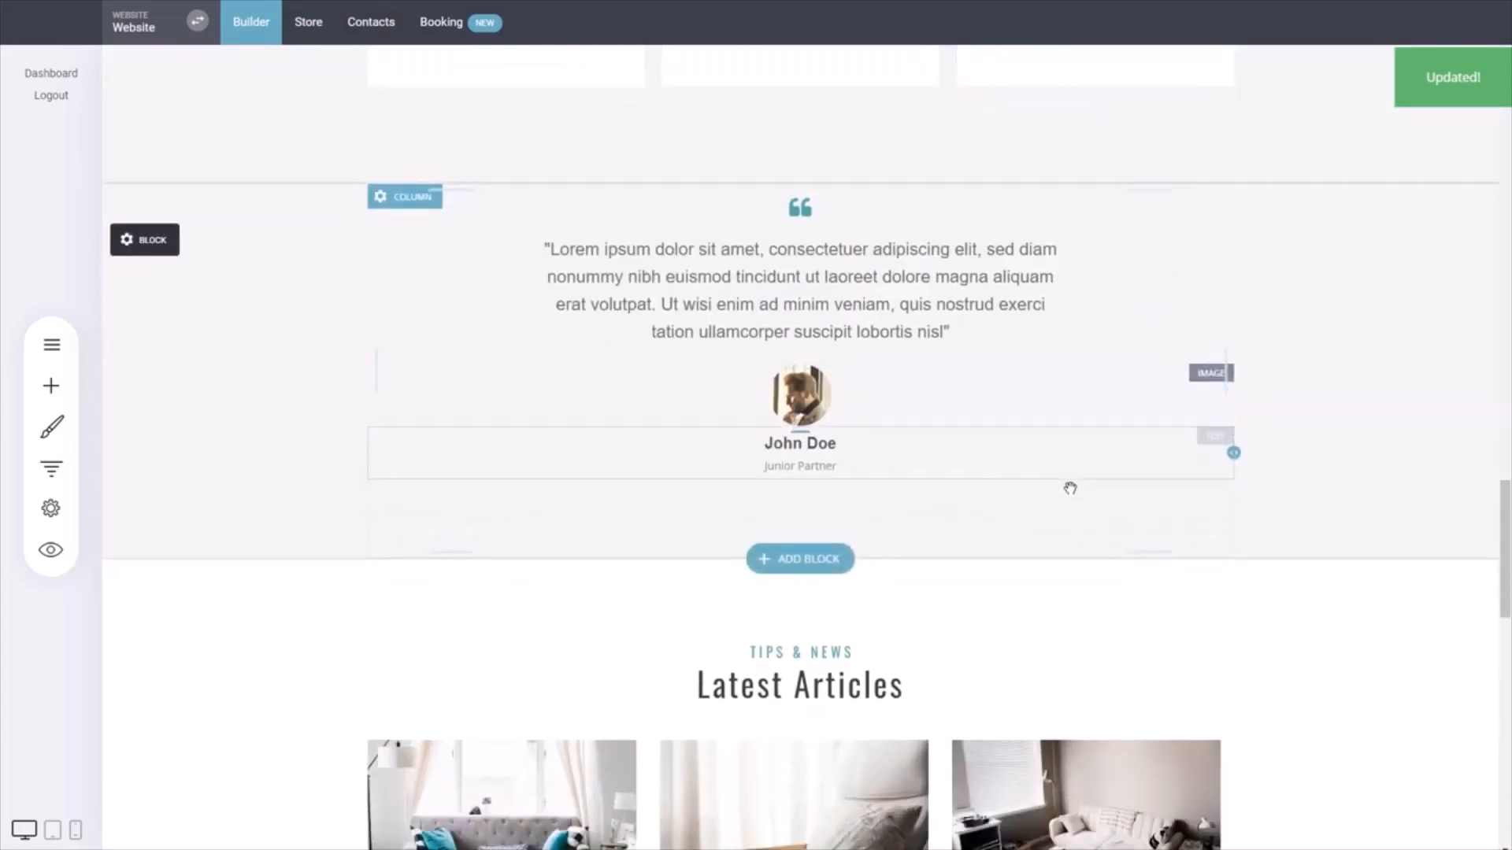
scroll(1124, 624, "up", 7)
scroll(1124, 625, "up", 15)
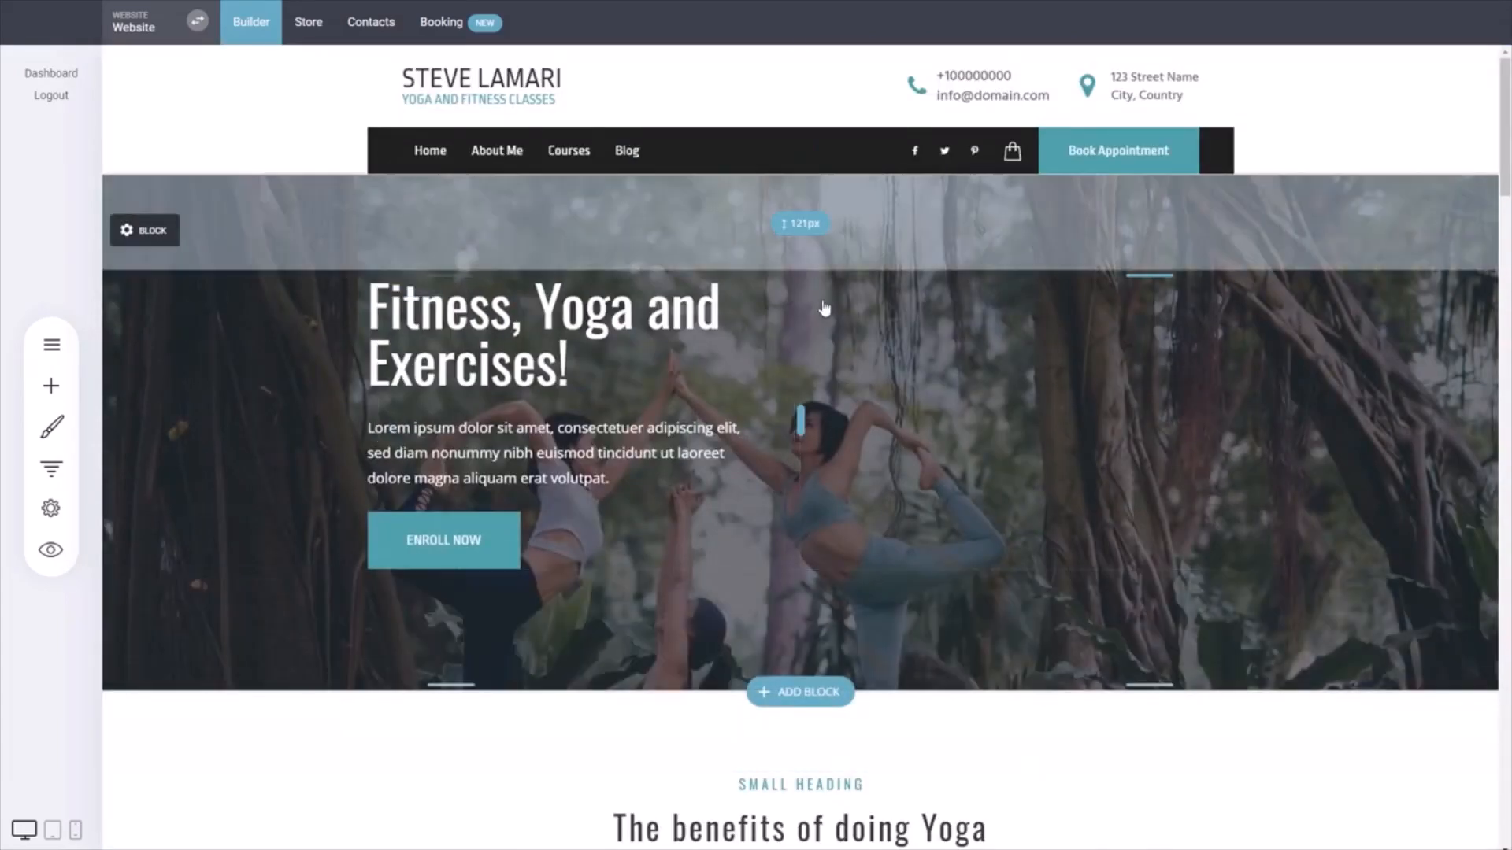
Set the primary color in the global color palette to orange #FBA026 and confirm the change
left_click(51, 426)
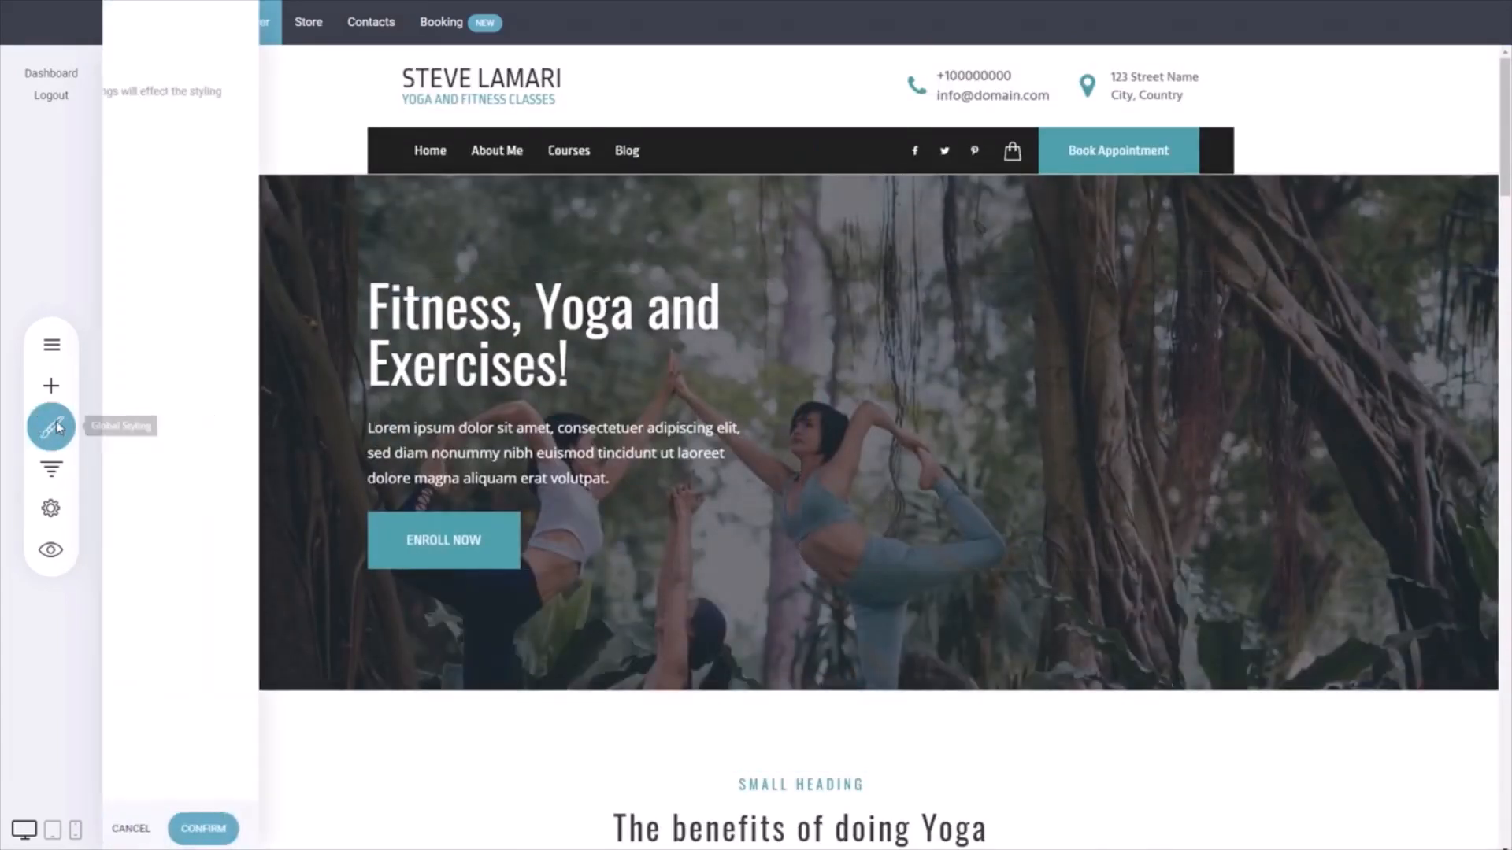
left_click(215, 212)
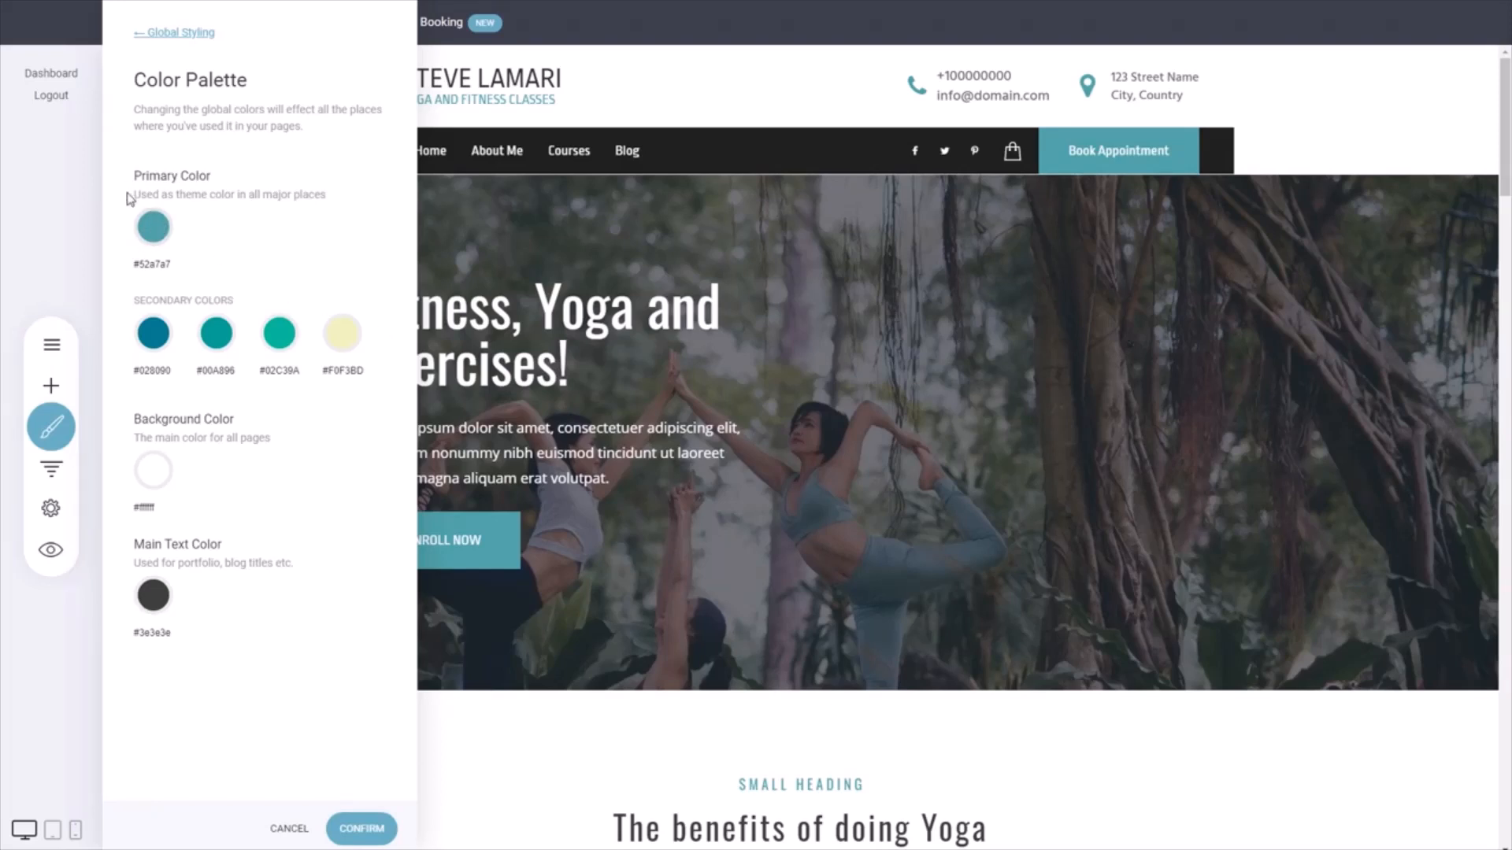
left_click(162, 233)
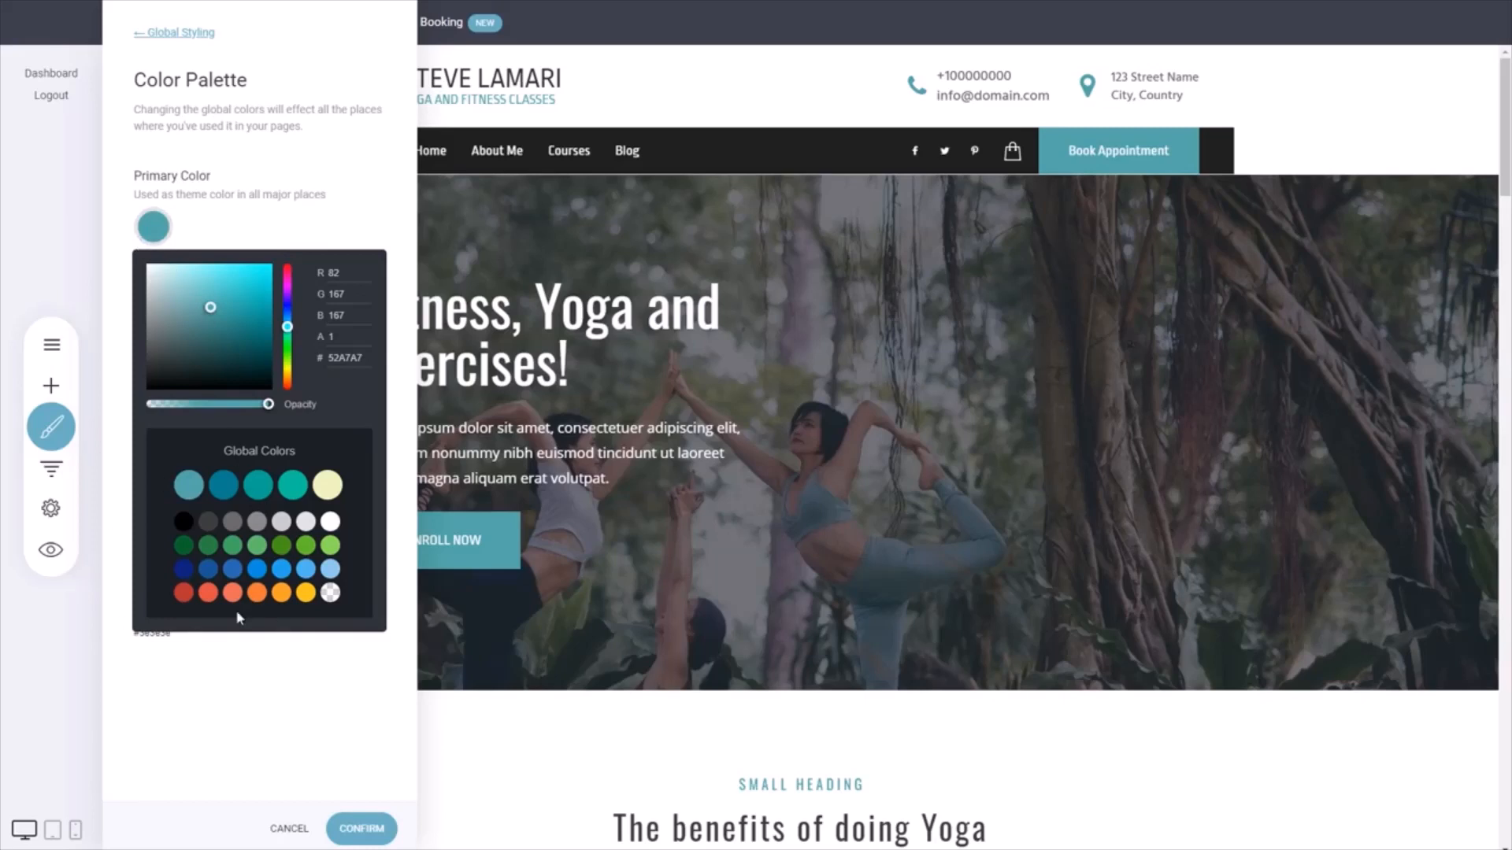
left_click(282, 597)
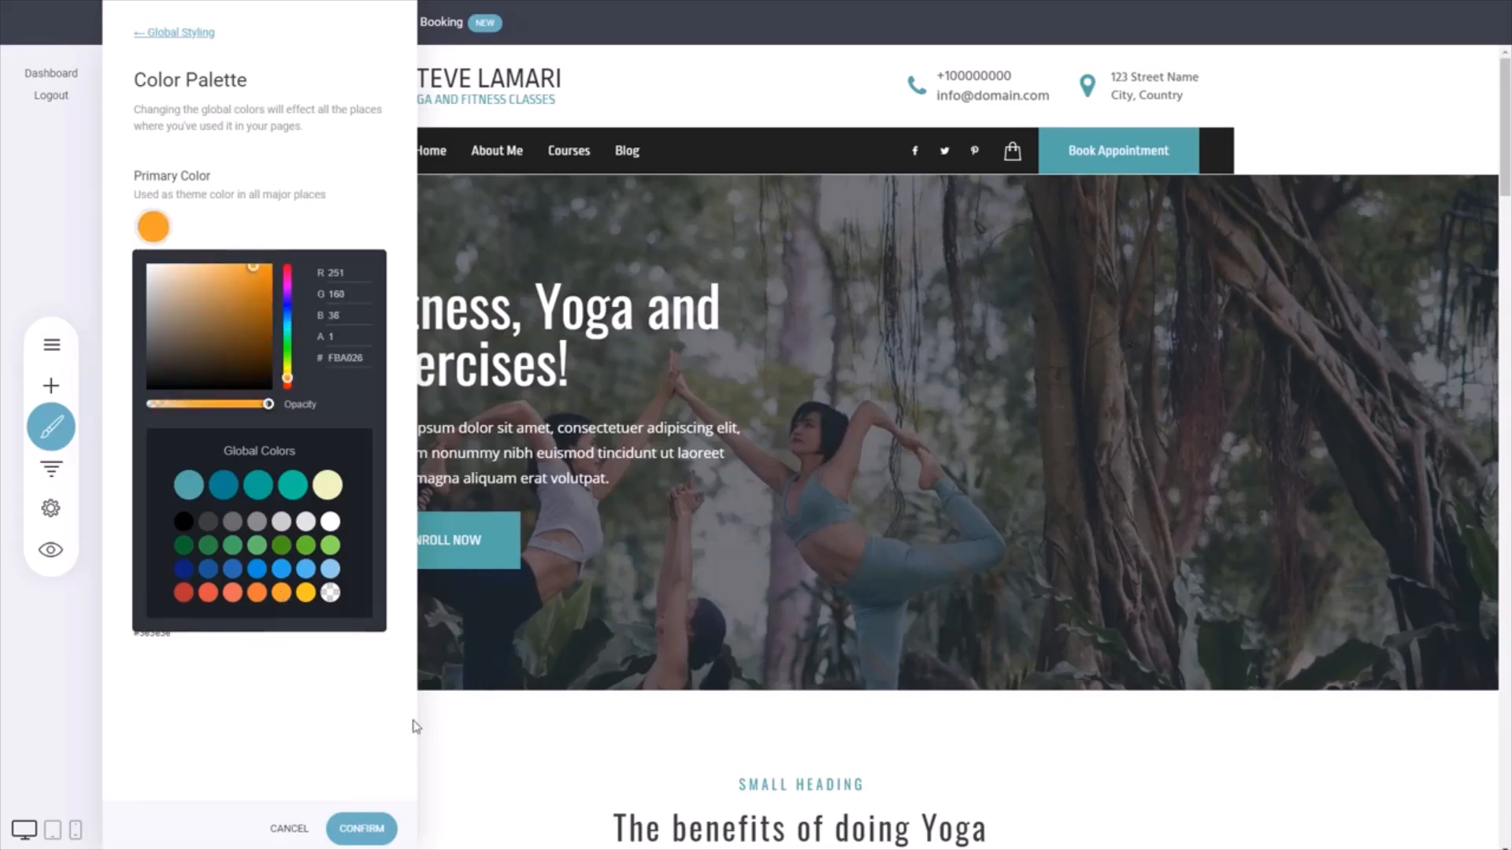
left_click(288, 760)
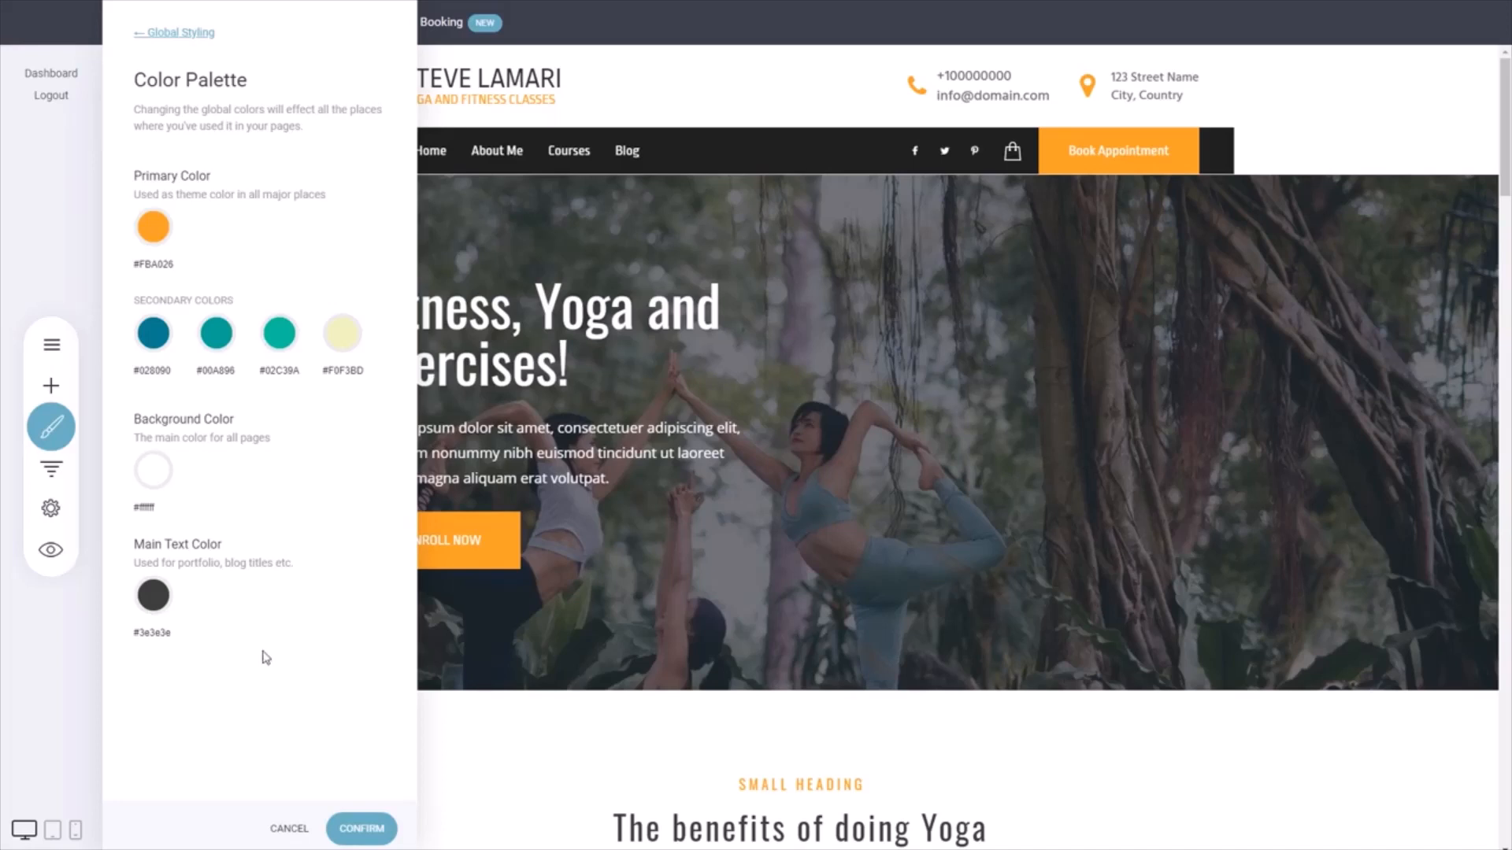
left_click(370, 836)
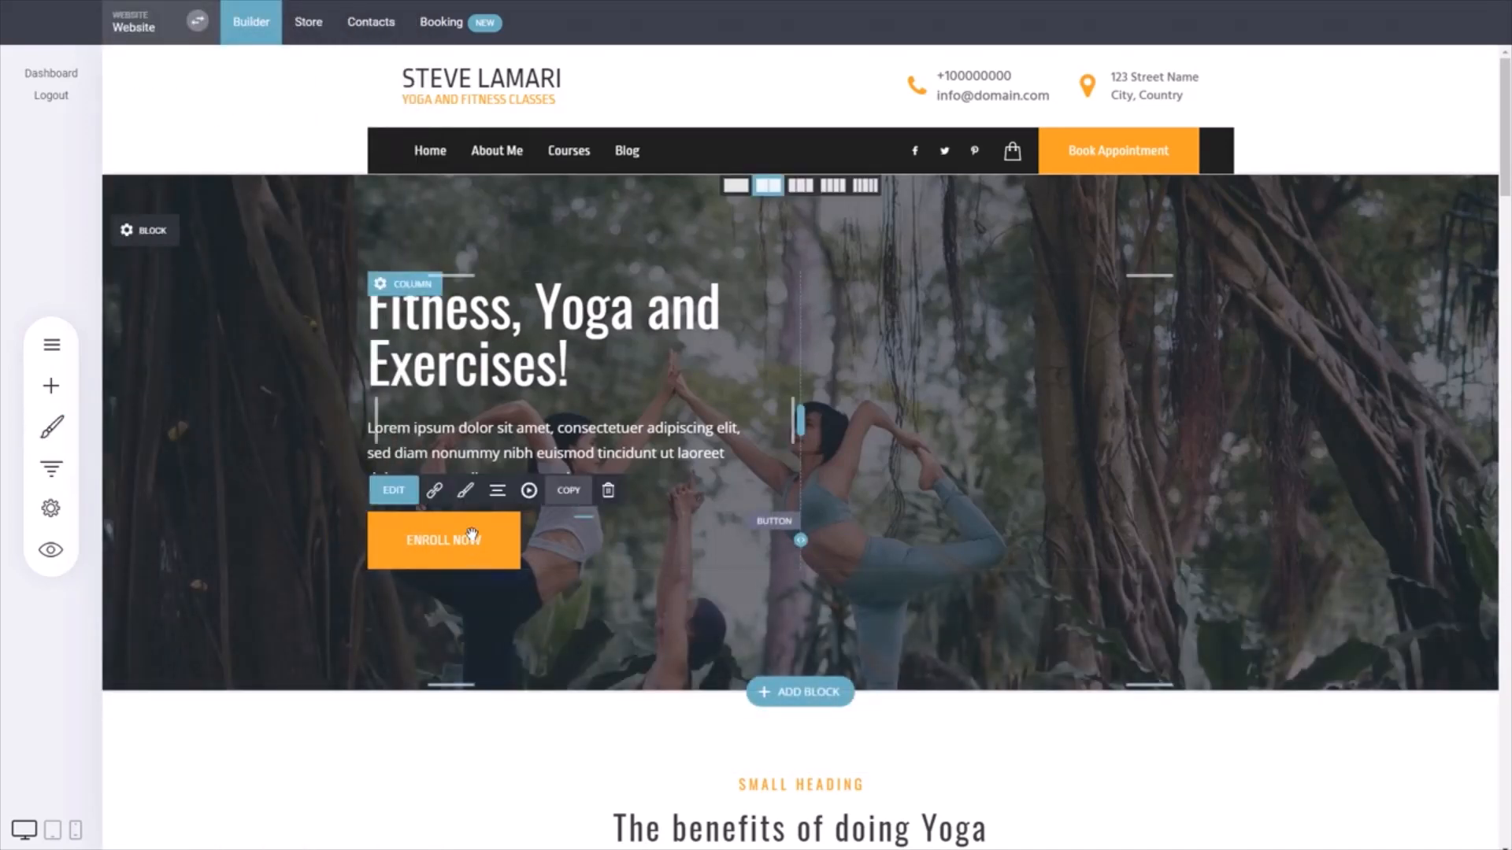
Examine the Button Color setting and global colors in the styling of the hero's Enroll Now button
left_click(465, 491)
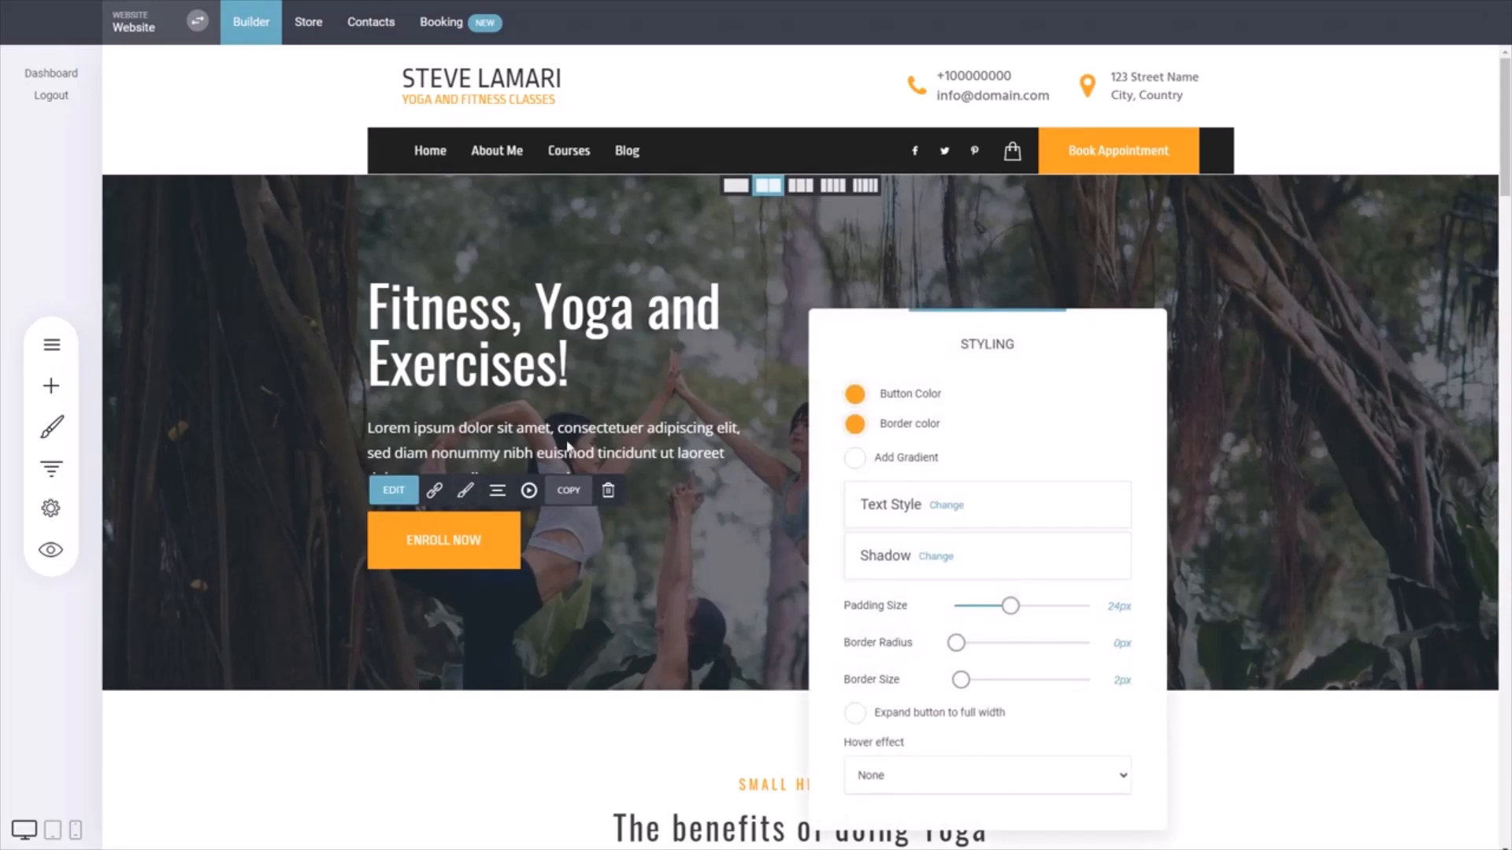
left_click(854, 394)
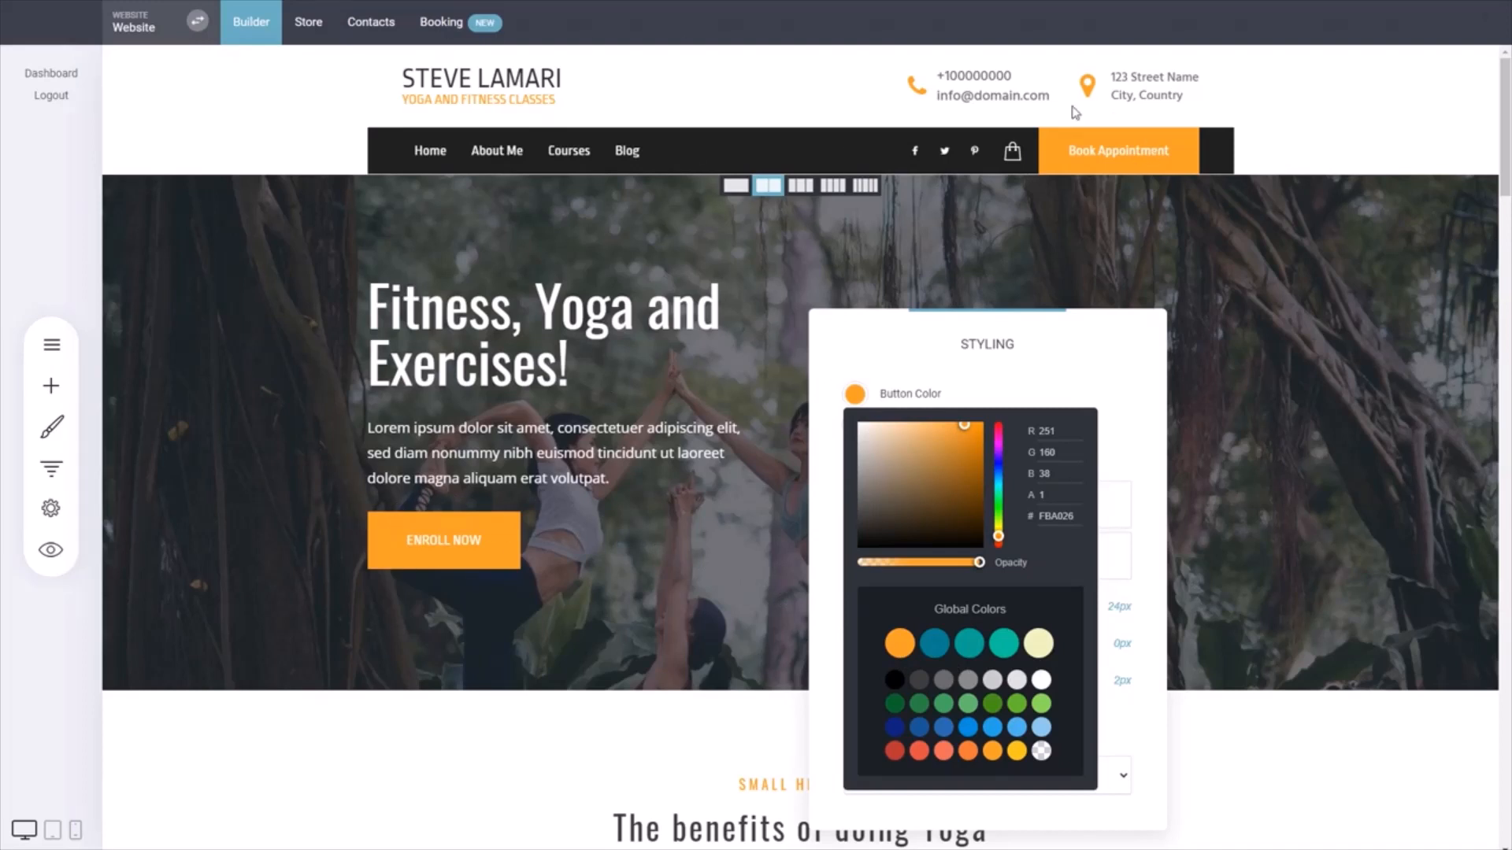
left_click(677, 410)
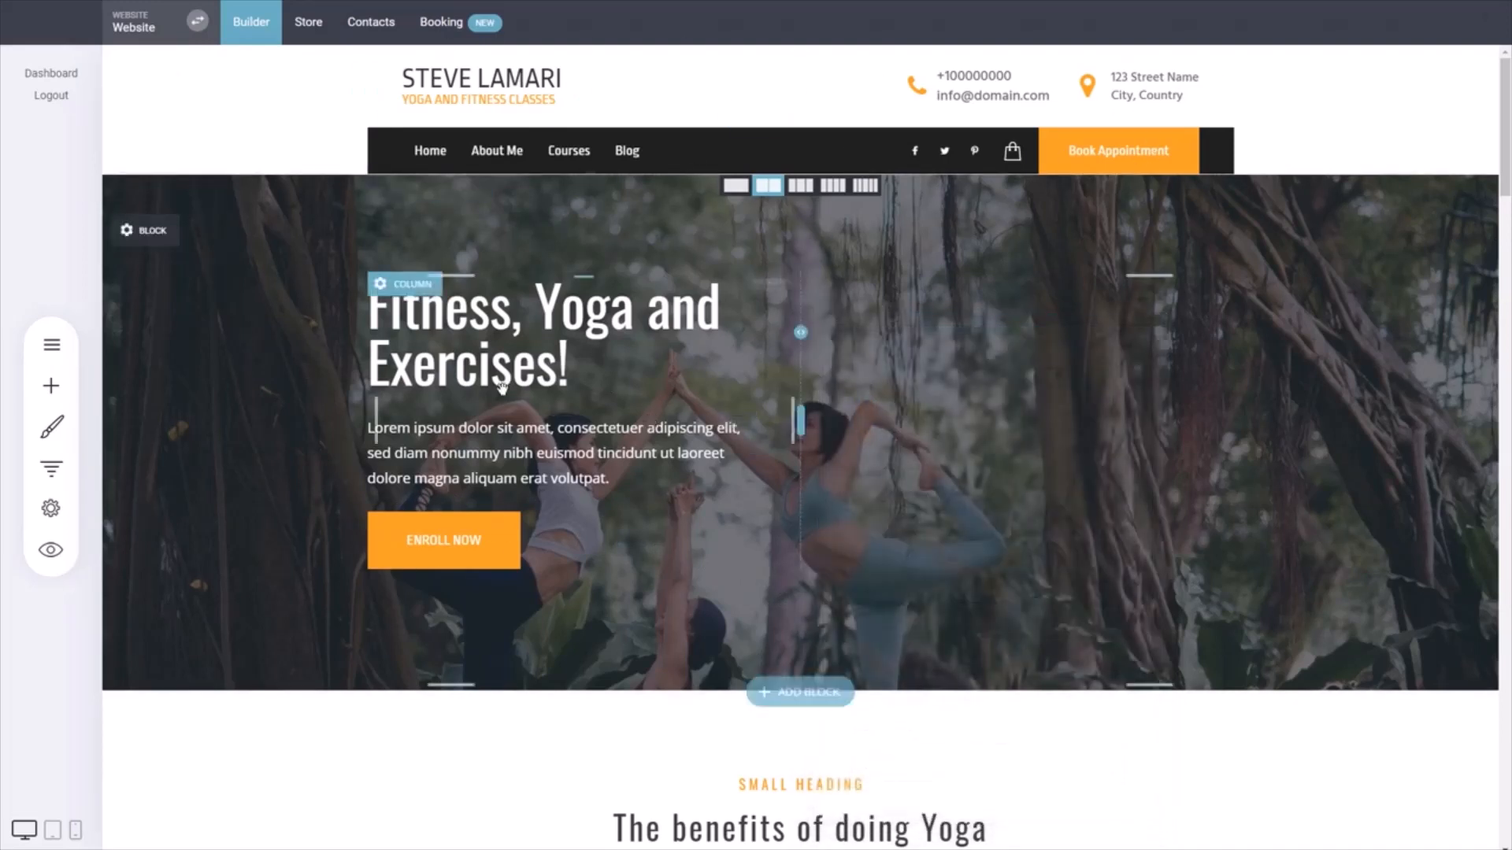
Try global website grid widths of 1400 px and 800 px, and set the width to 1180 px
left_click(51, 427)
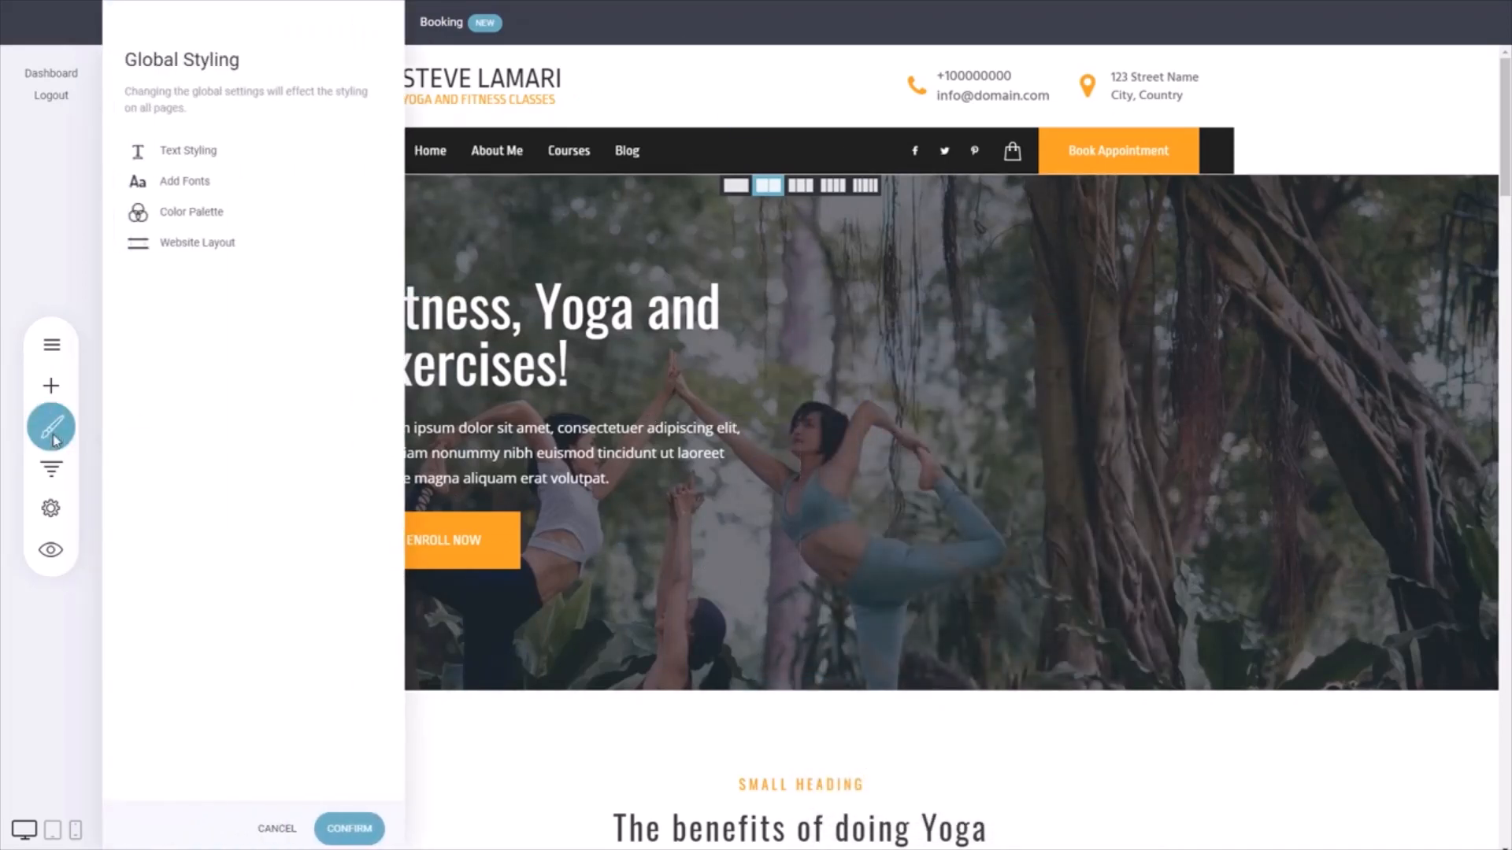
left_click(217, 212)
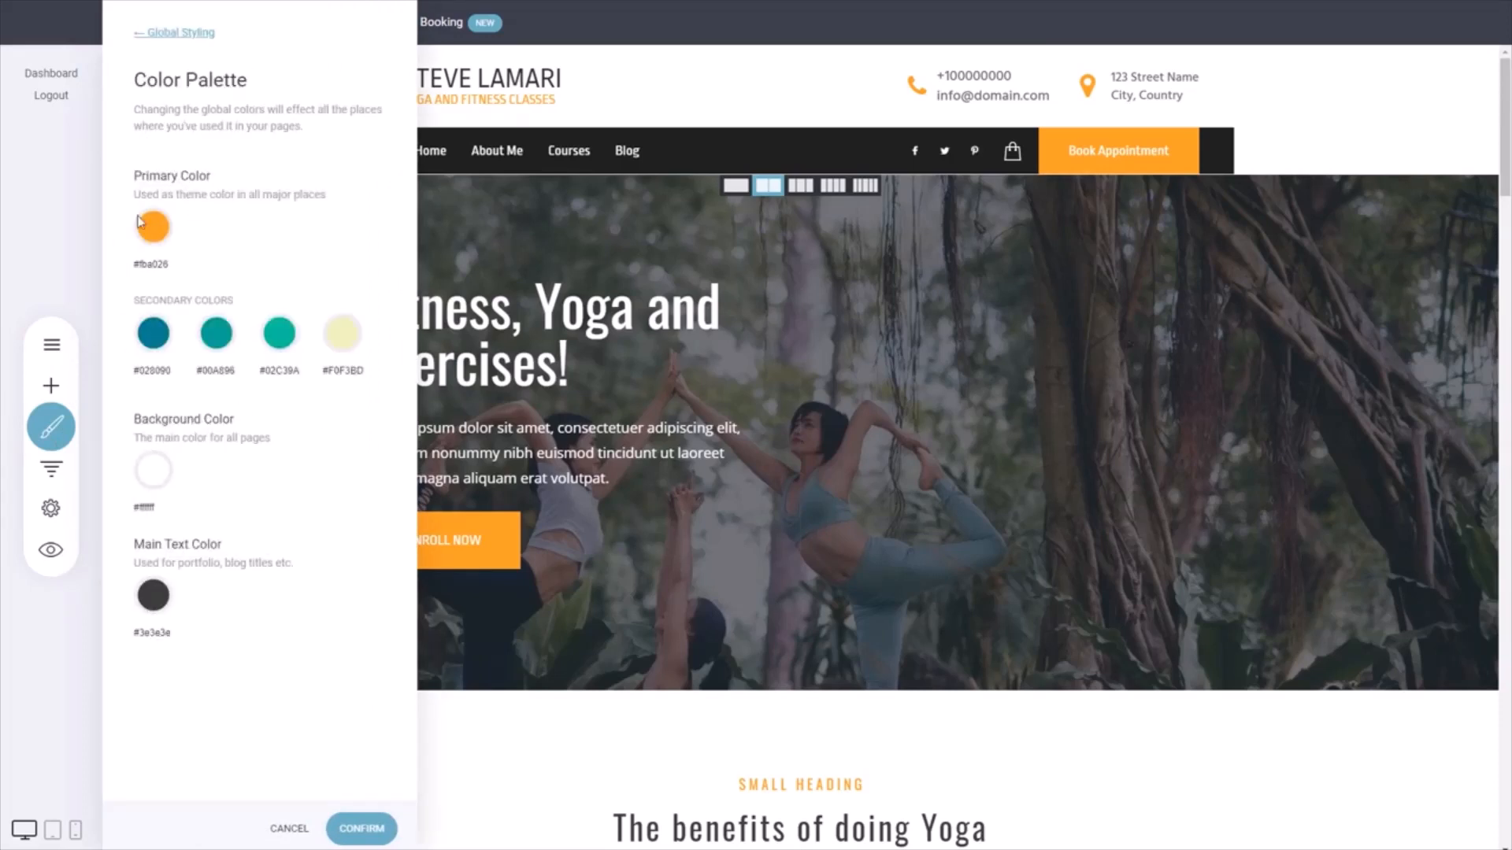
left_click(194, 37)
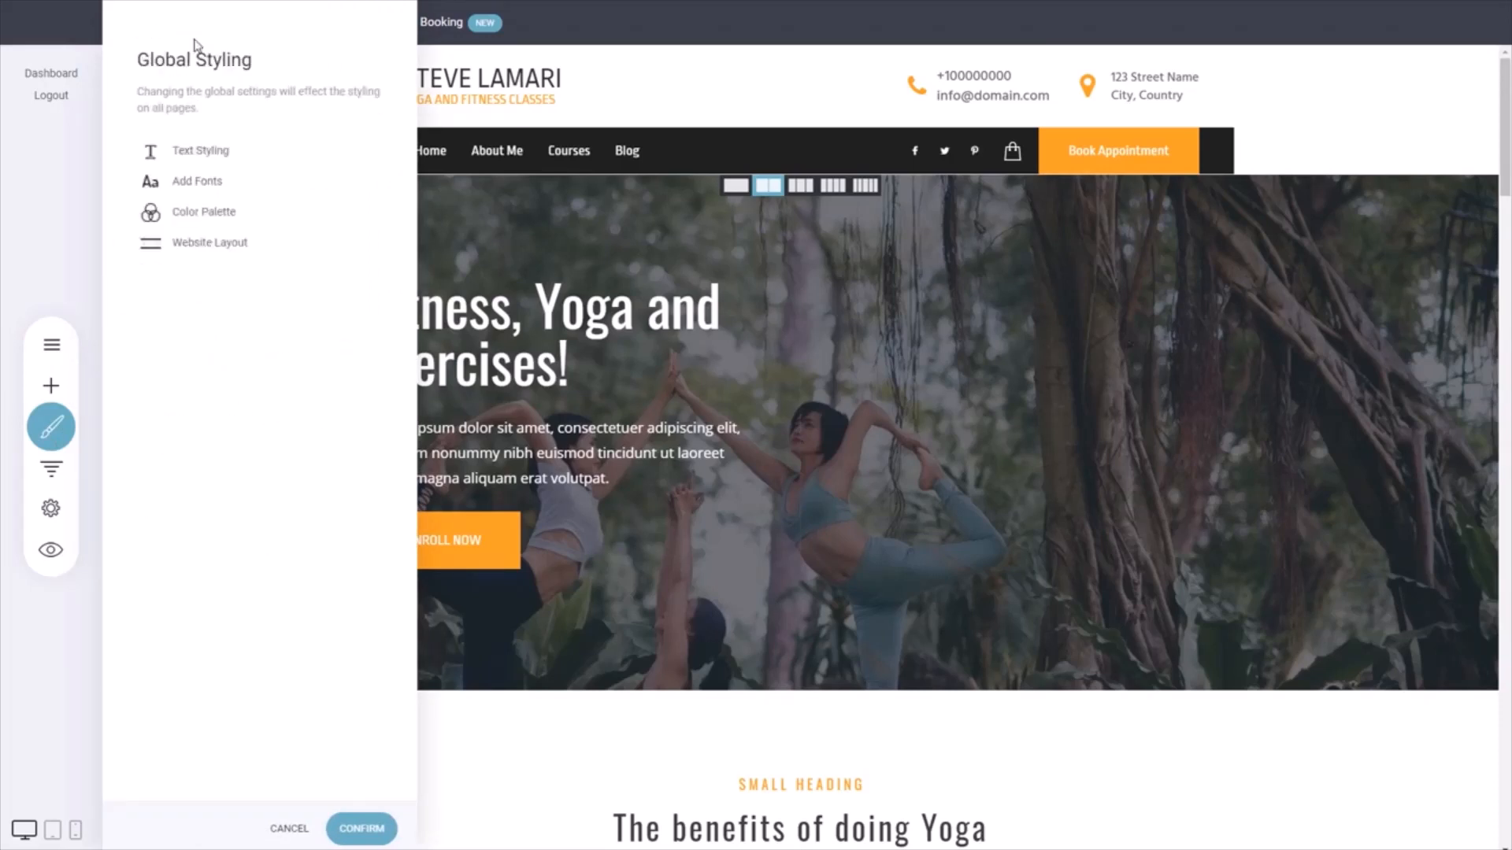
left_click(225, 242)
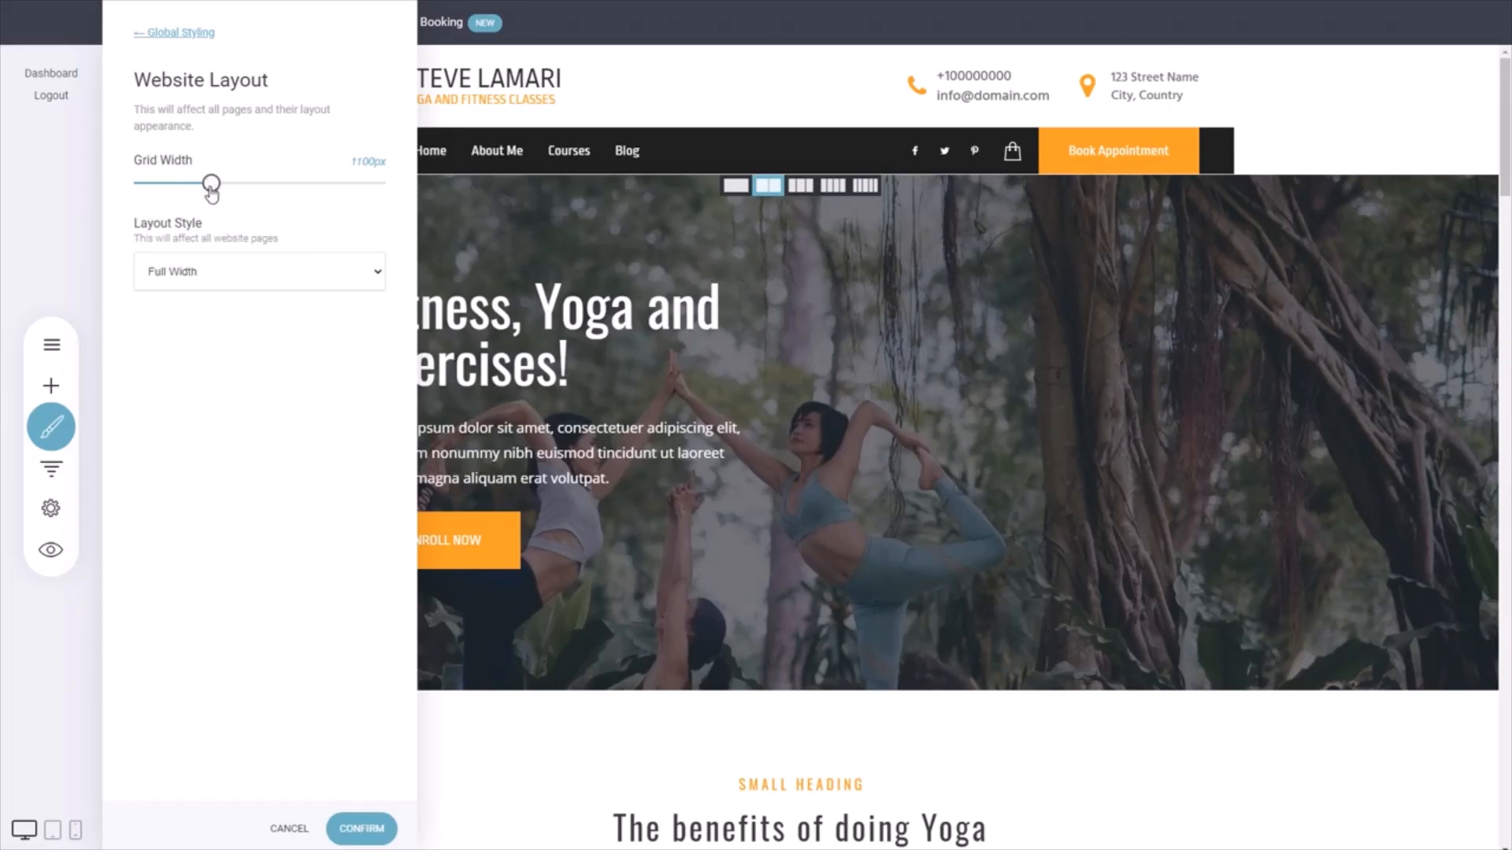
left_click_drag(211, 189, 287, 187)
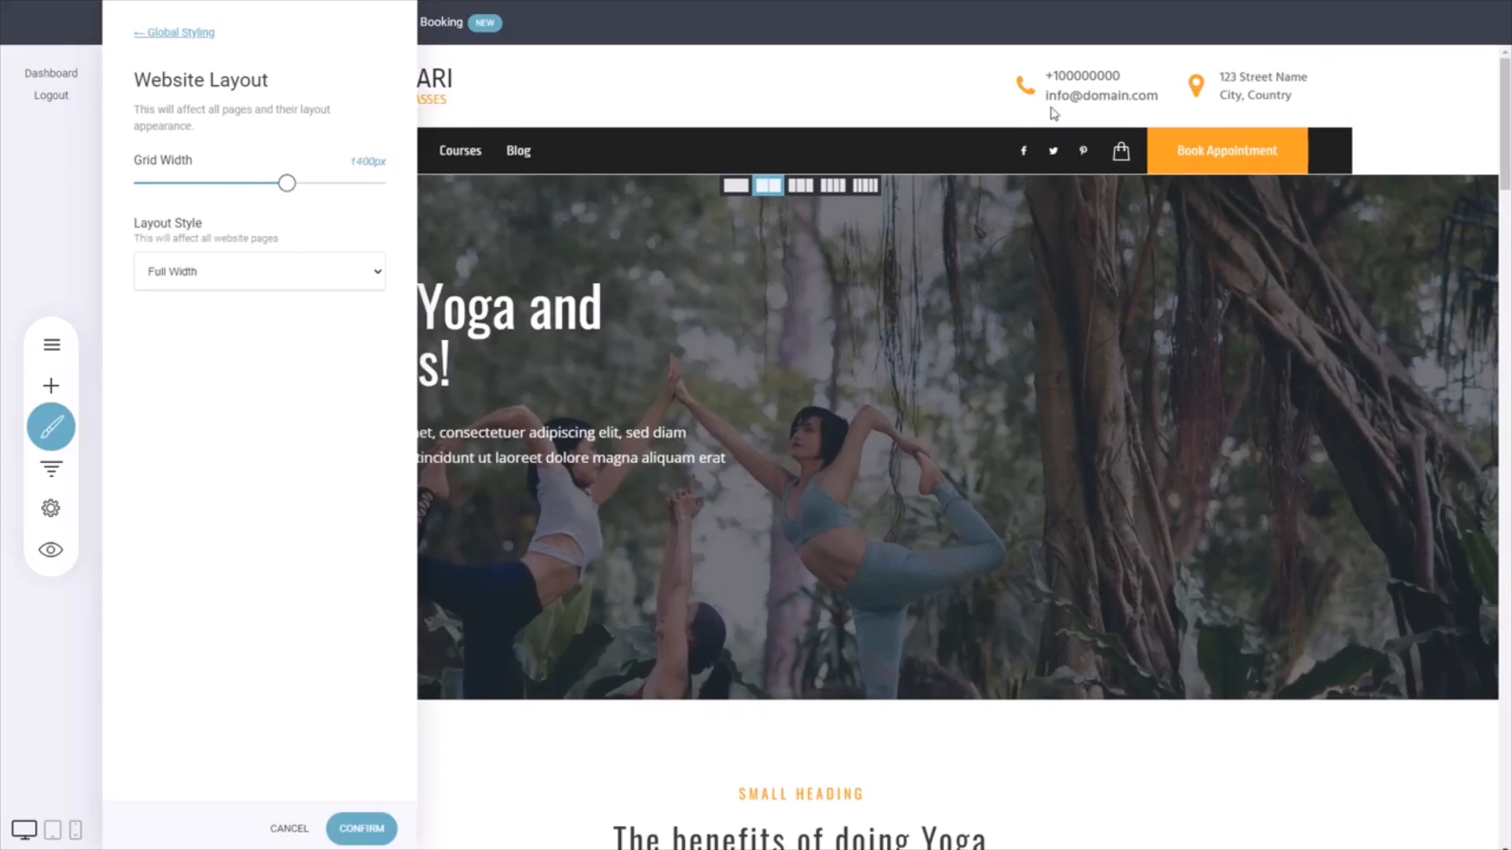
left_click_drag(286, 182, 136, 185)
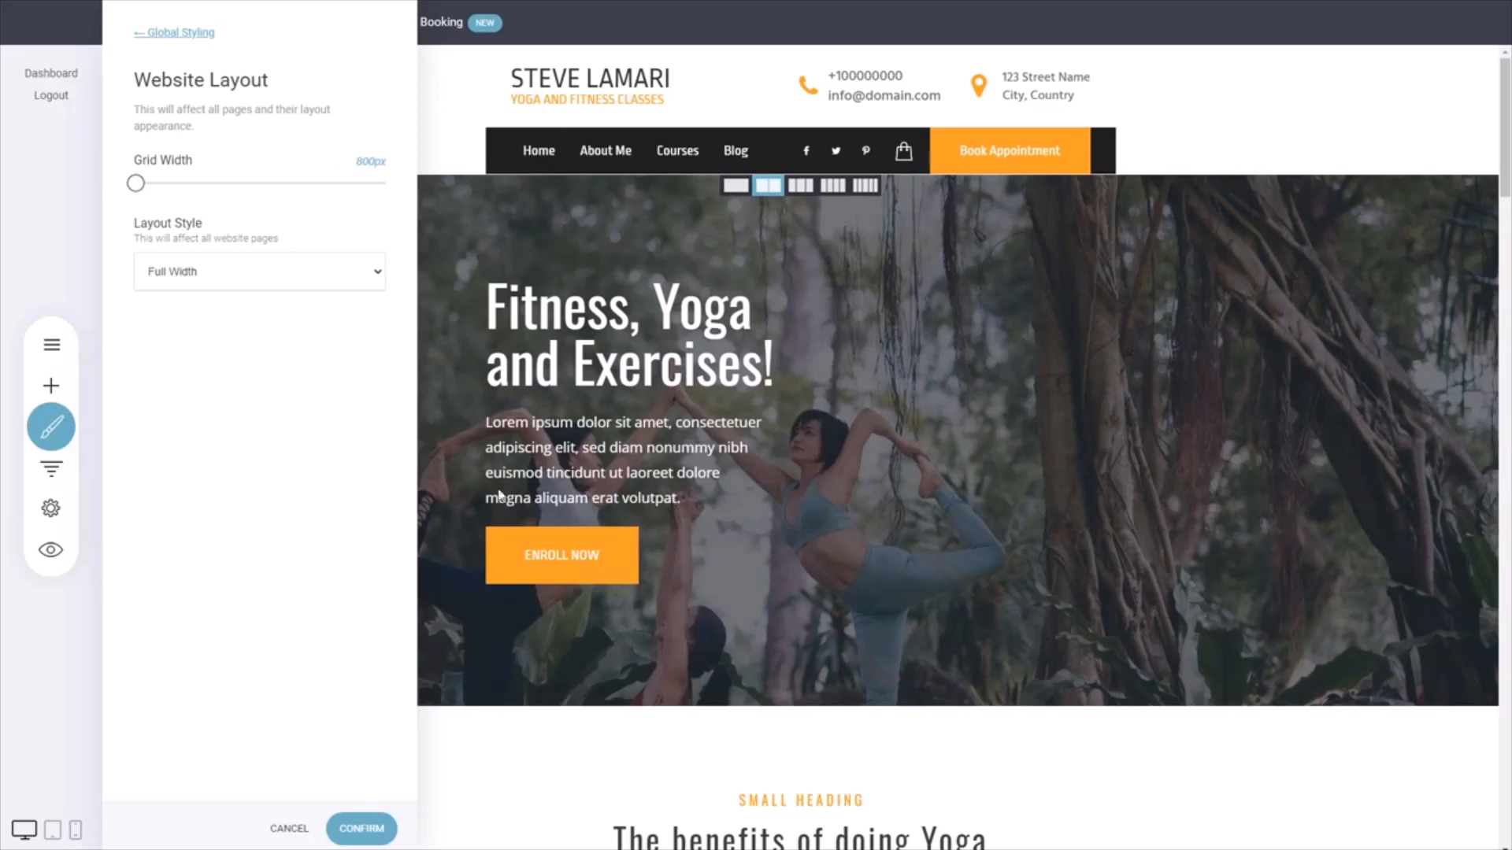
left_click_drag(135, 182, 229, 201)
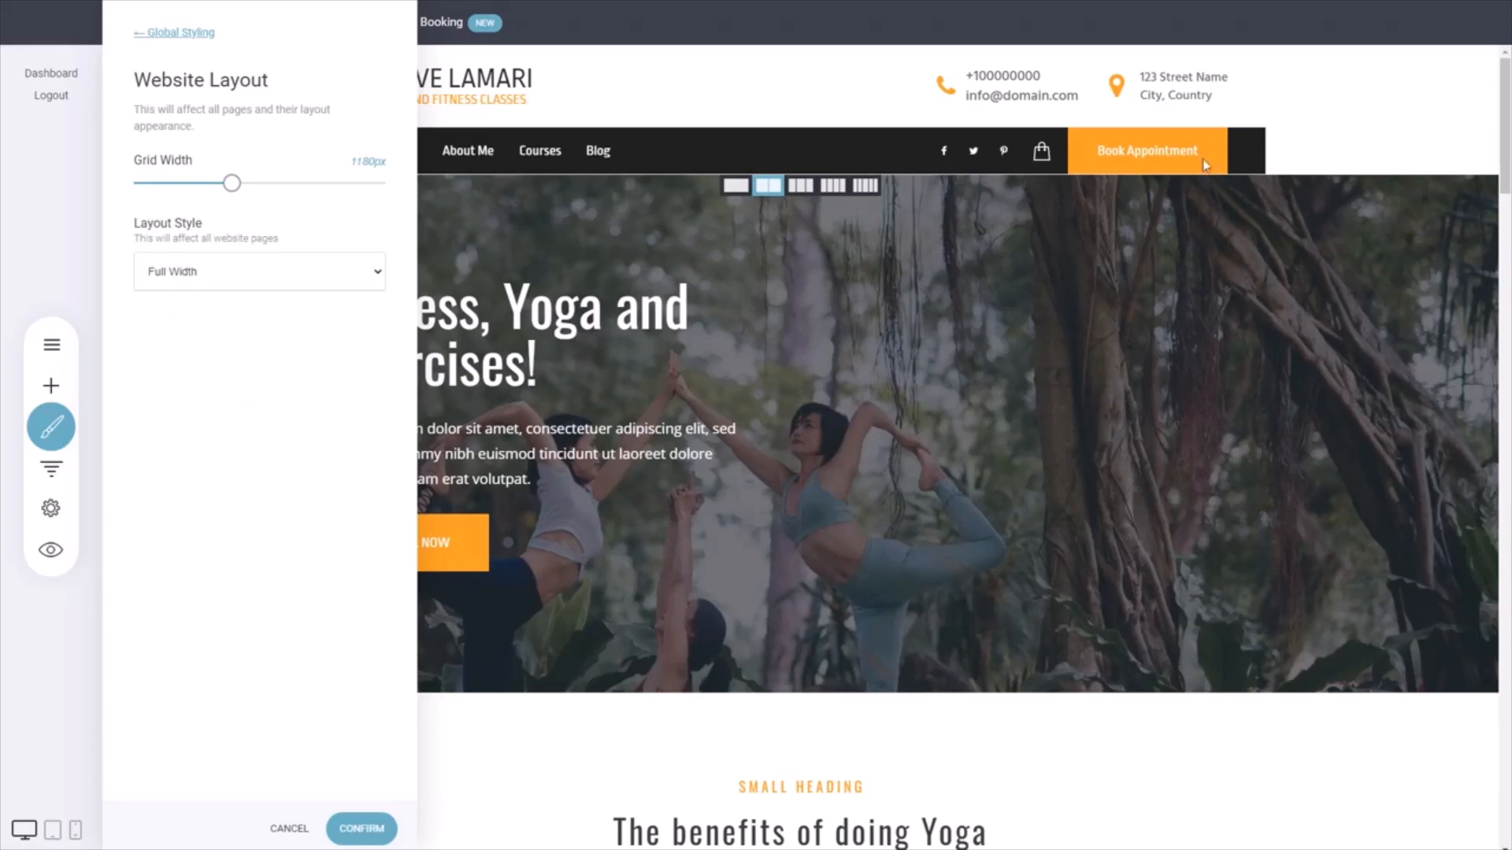
Change the website layout style to Boxed with the lightest background pattern and confirm
left_click(301, 315)
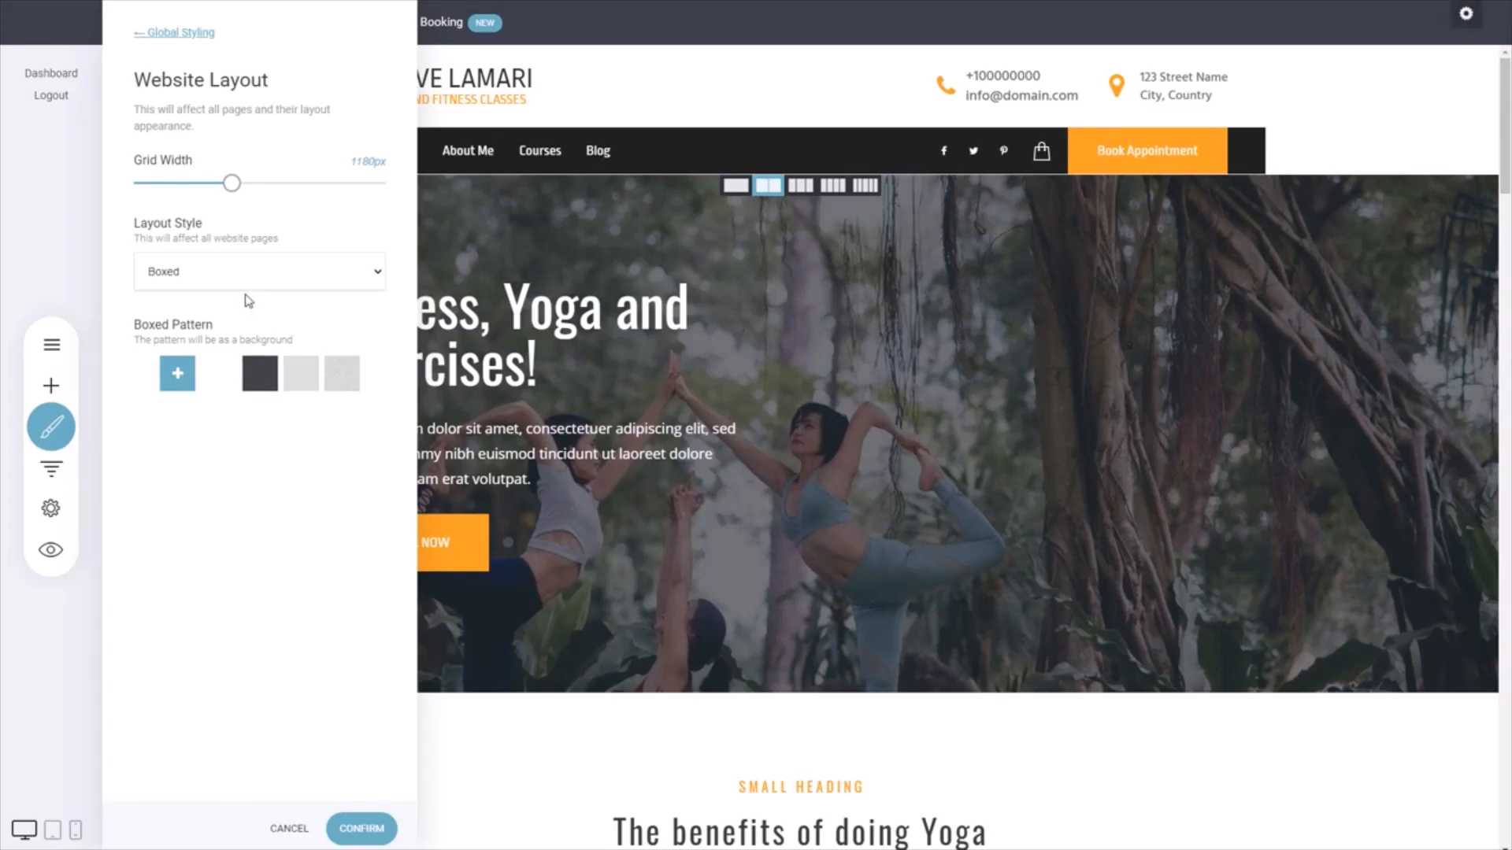
left_click(228, 383)
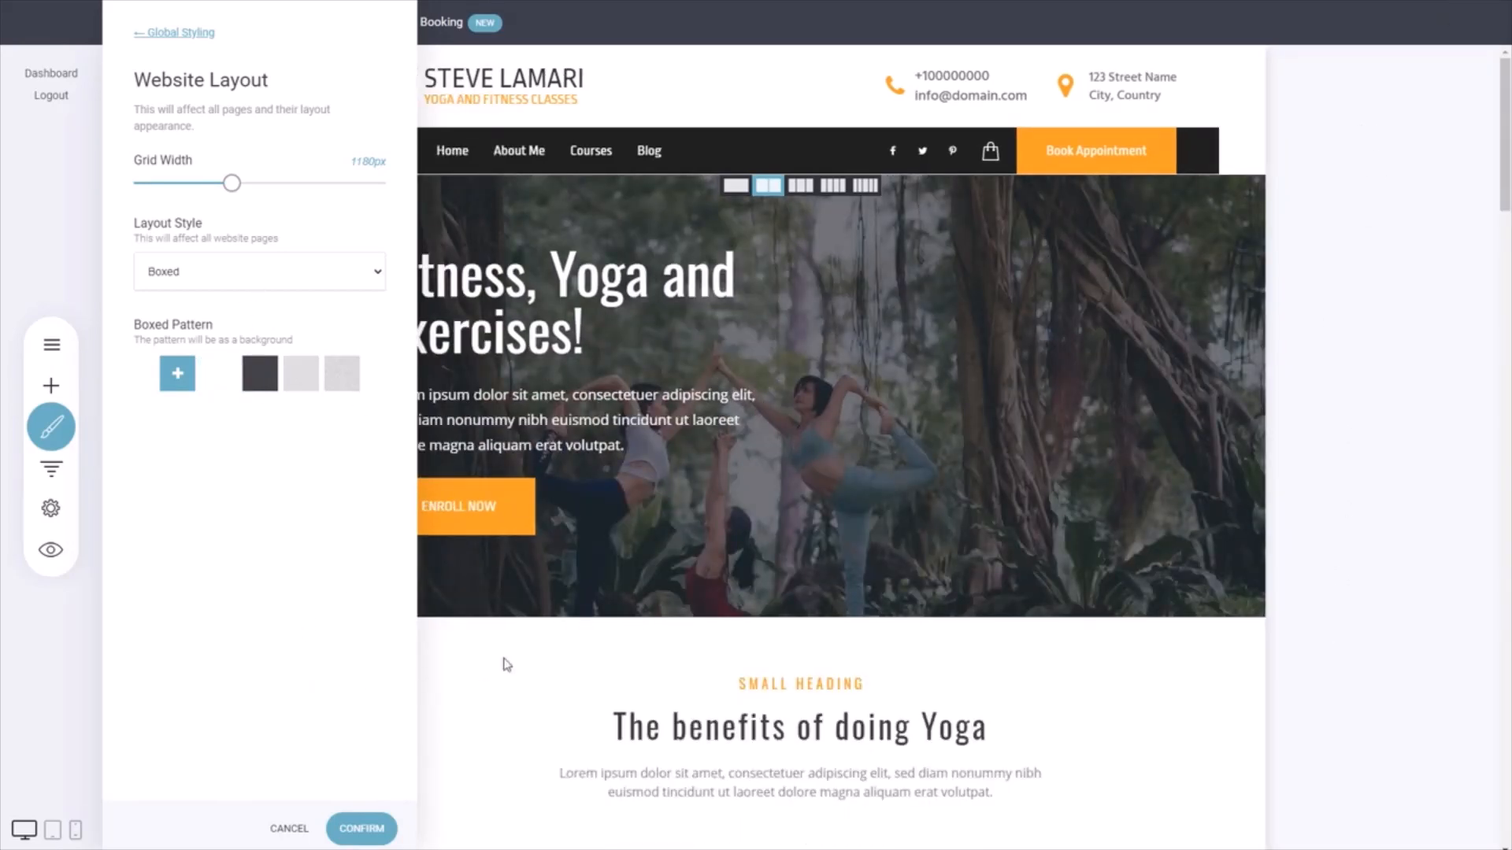
left_click(373, 831)
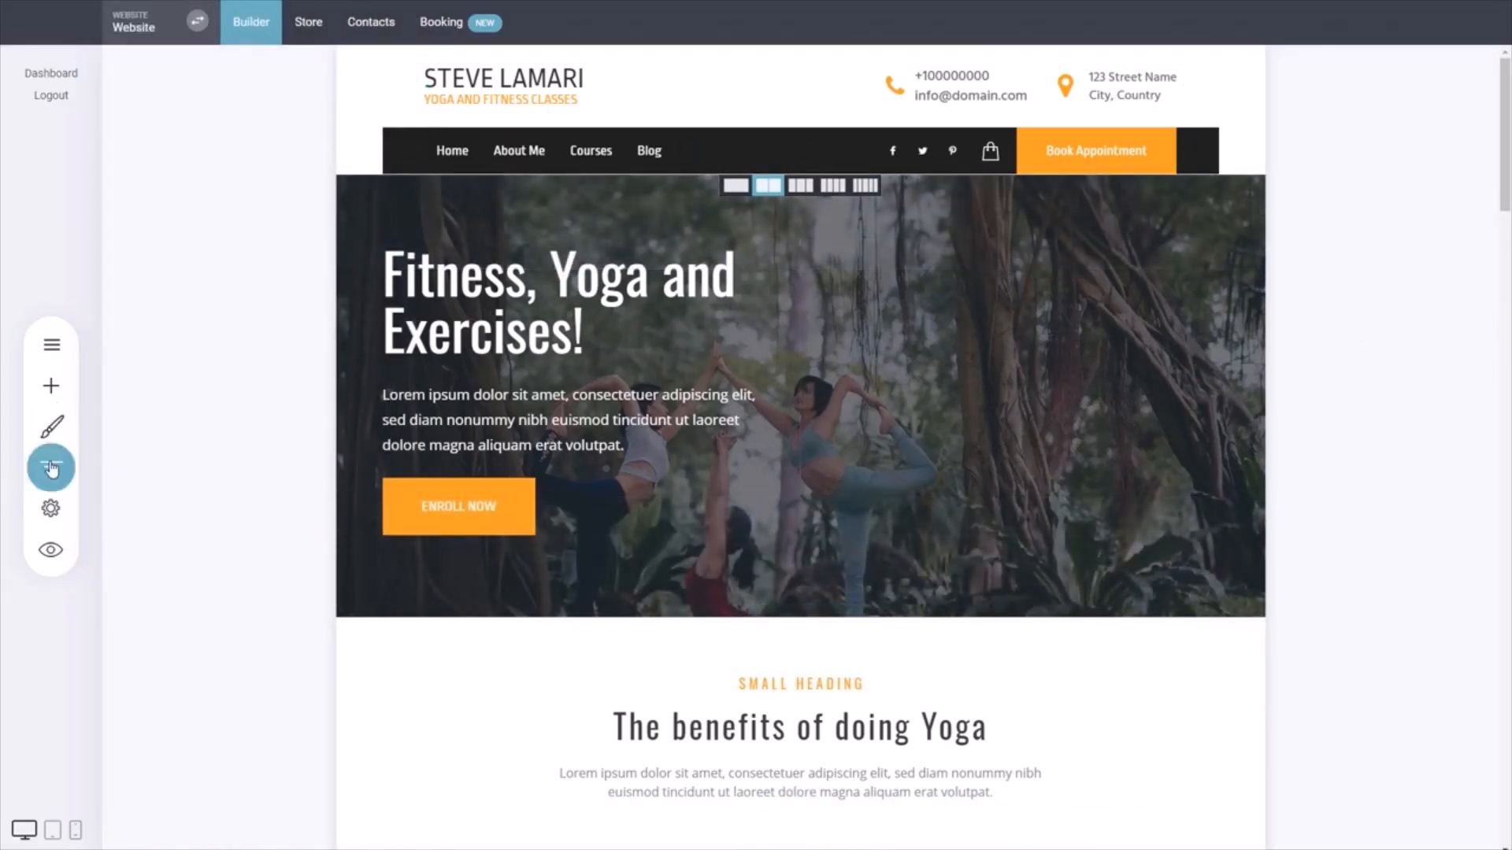
Set the website layout style back to Full Width and confirm the global layout change
left_click(51, 426)
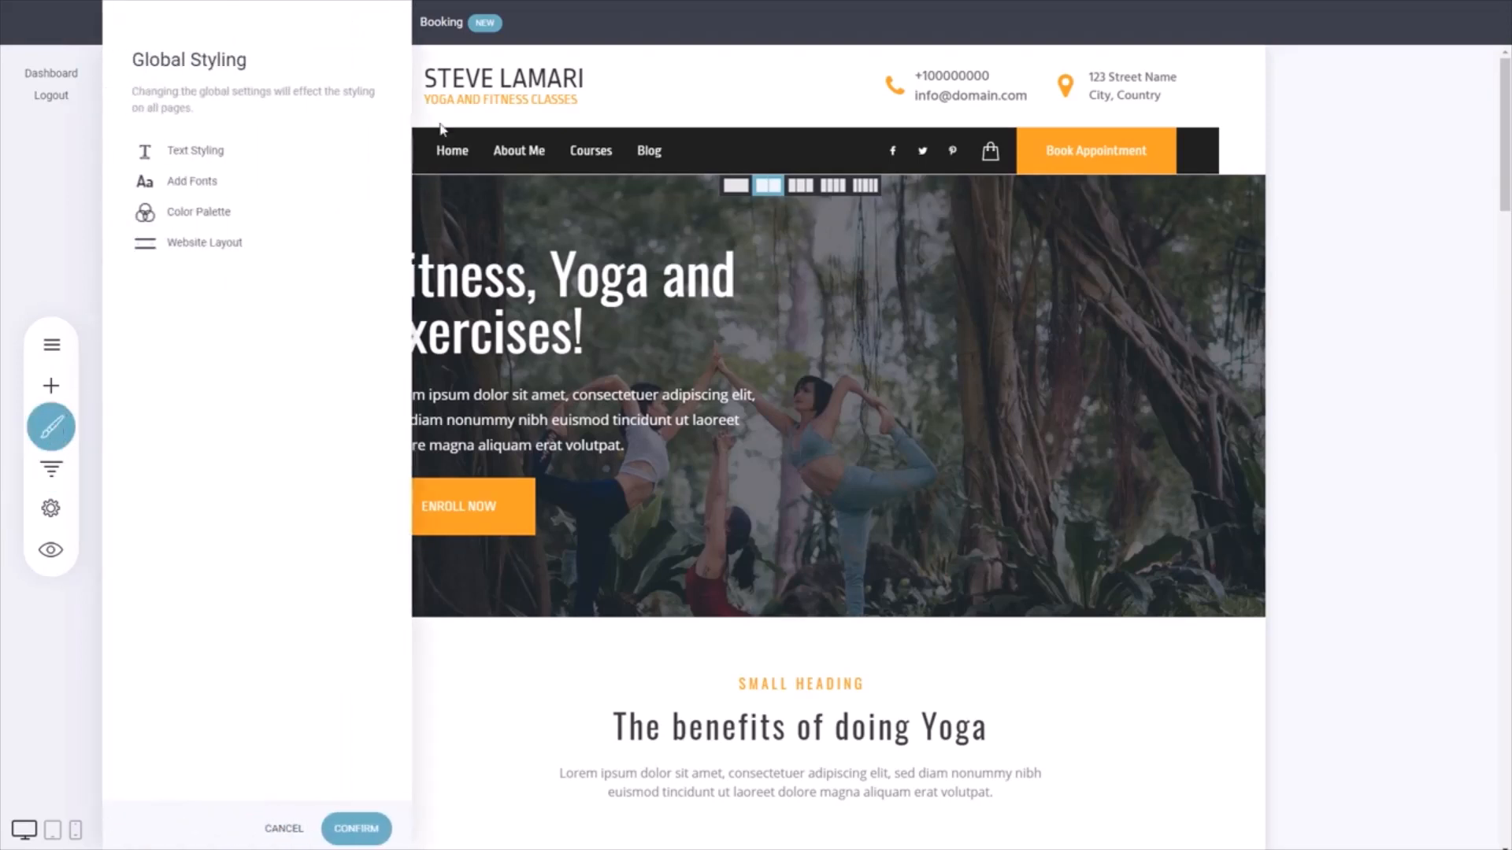
left_click(195, 212)
left_click(187, 35)
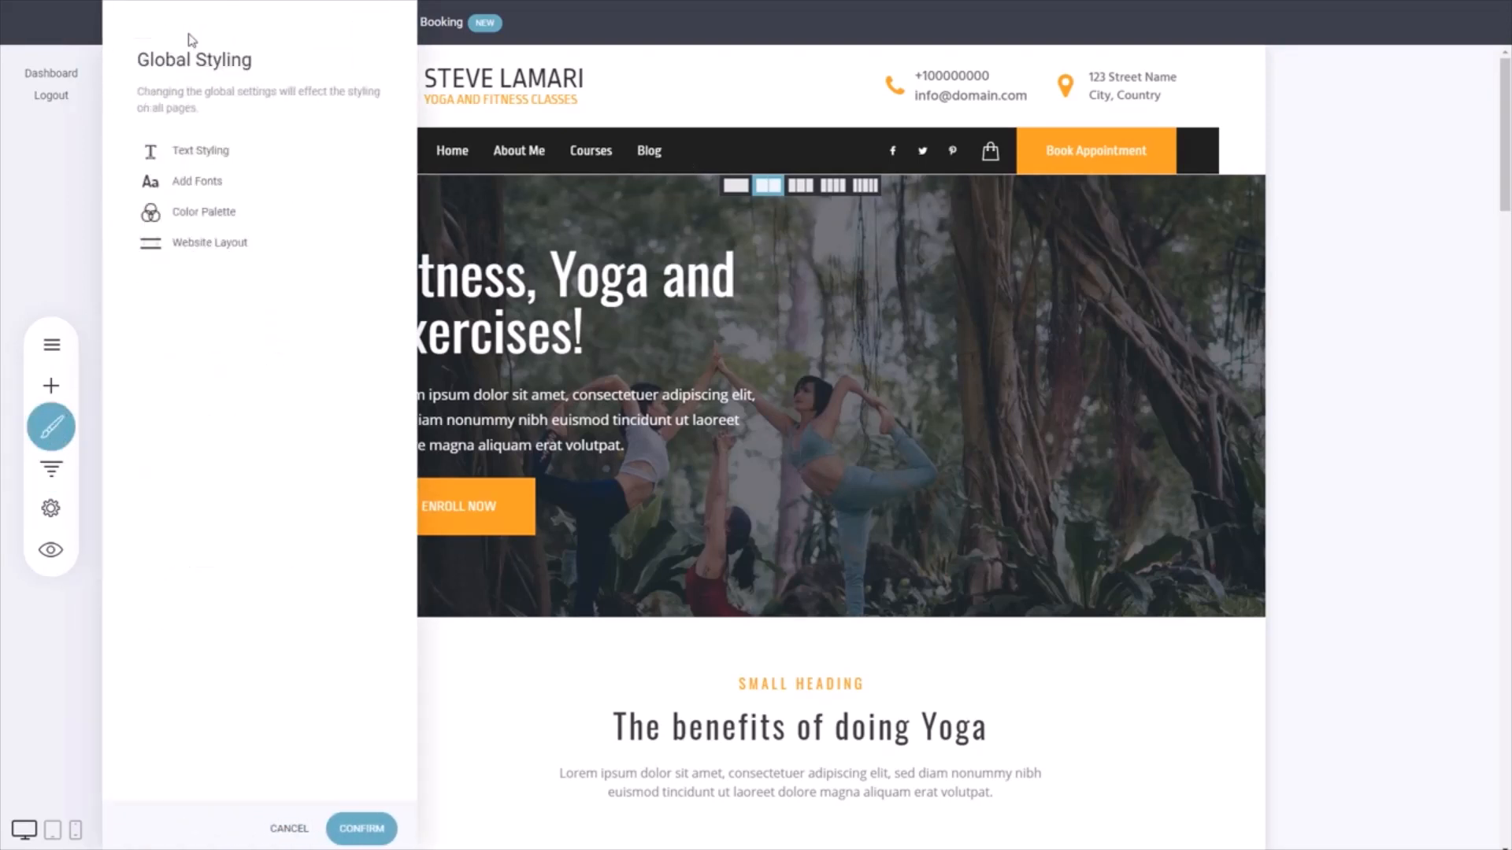
left_click(187, 241)
left_click(210, 306)
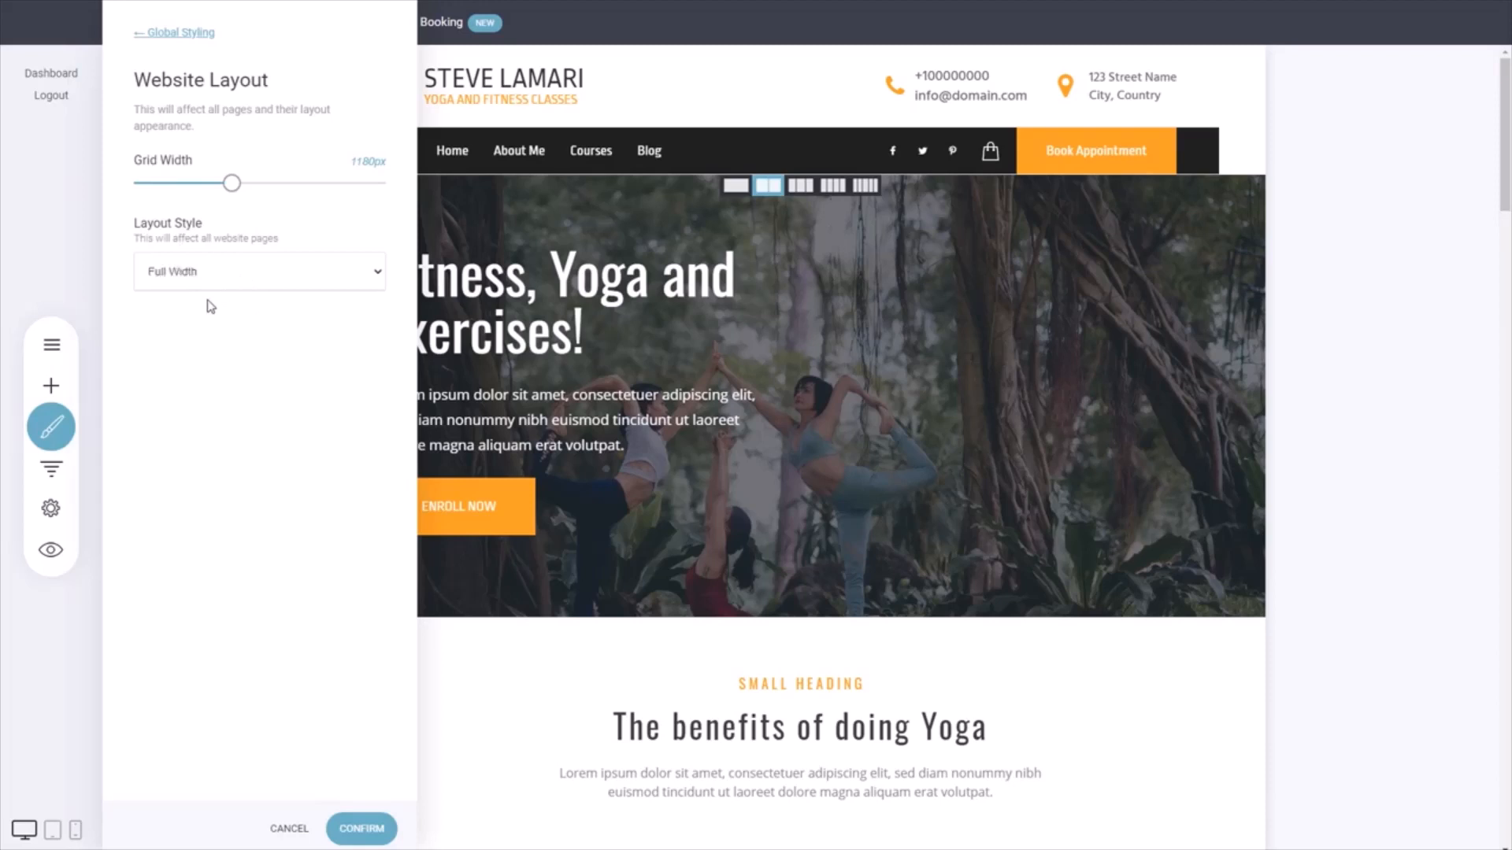
left_click(381, 839)
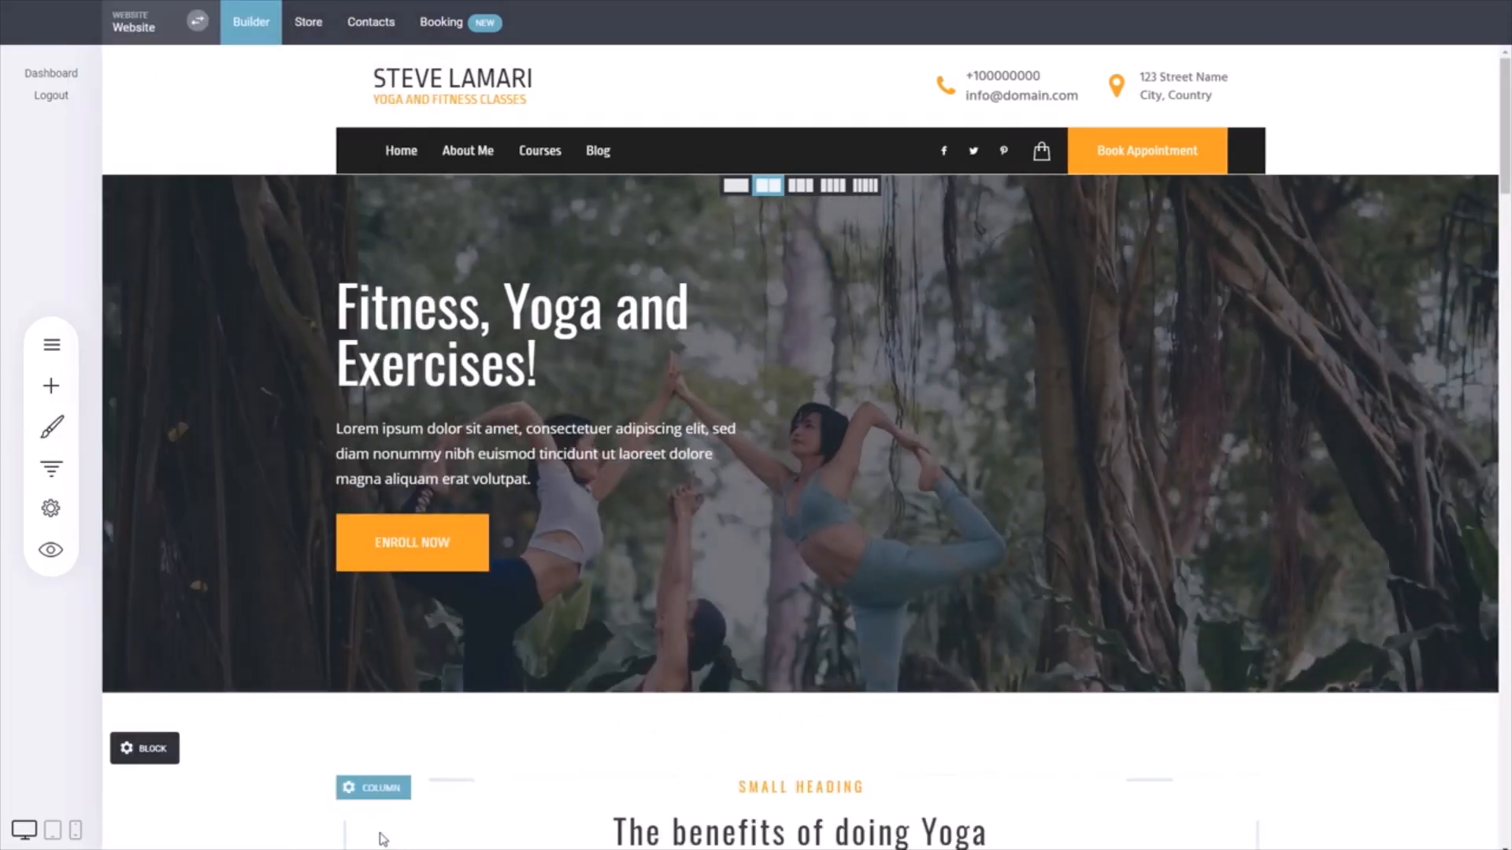
Open the global styling options
left_click(49, 425)
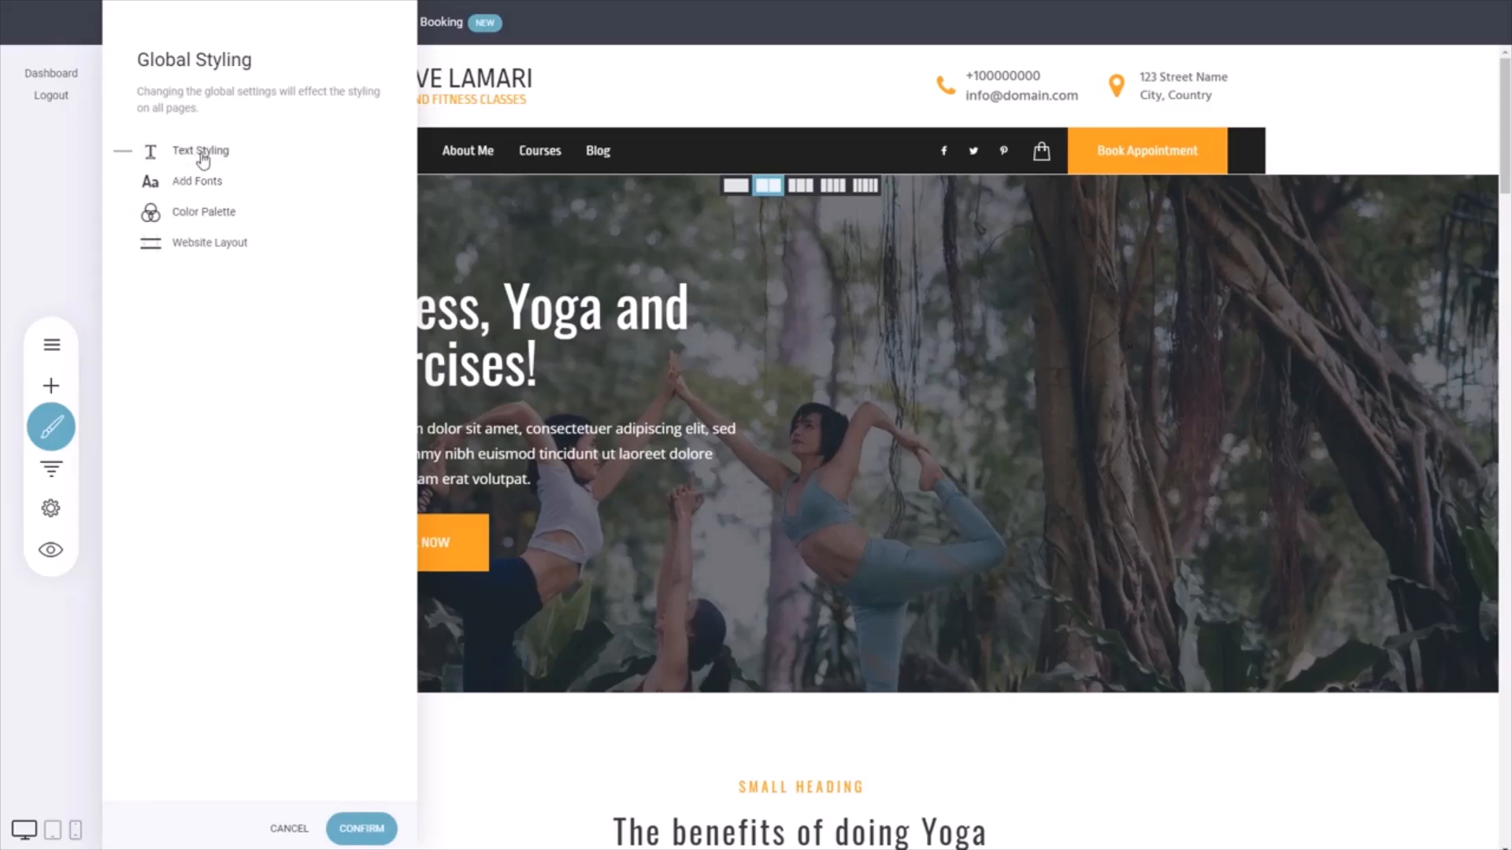